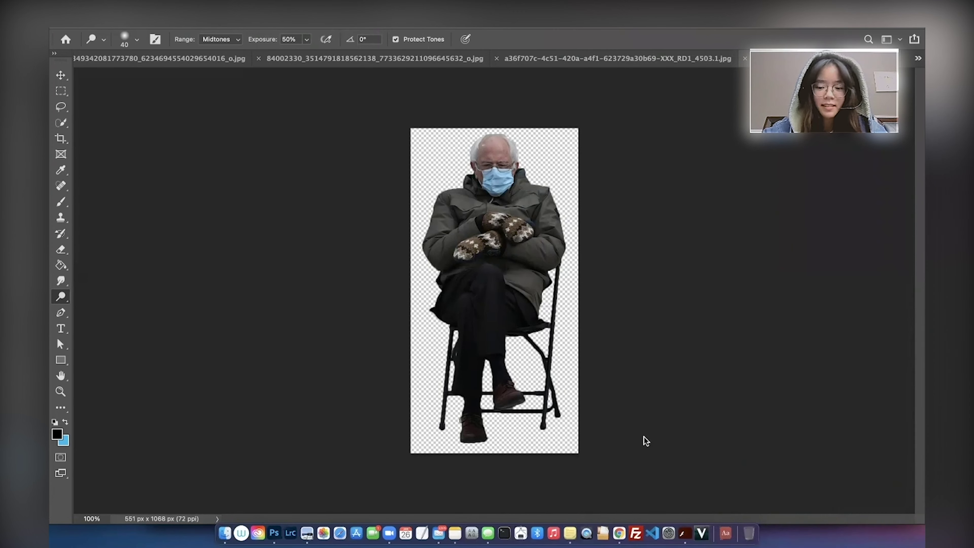
# Switch to the Chrome image results for "bernie mitten png" and look through them, previewing the williamsburgfamilies.com transparent-background picture
pyautogui.press('super+Tab')
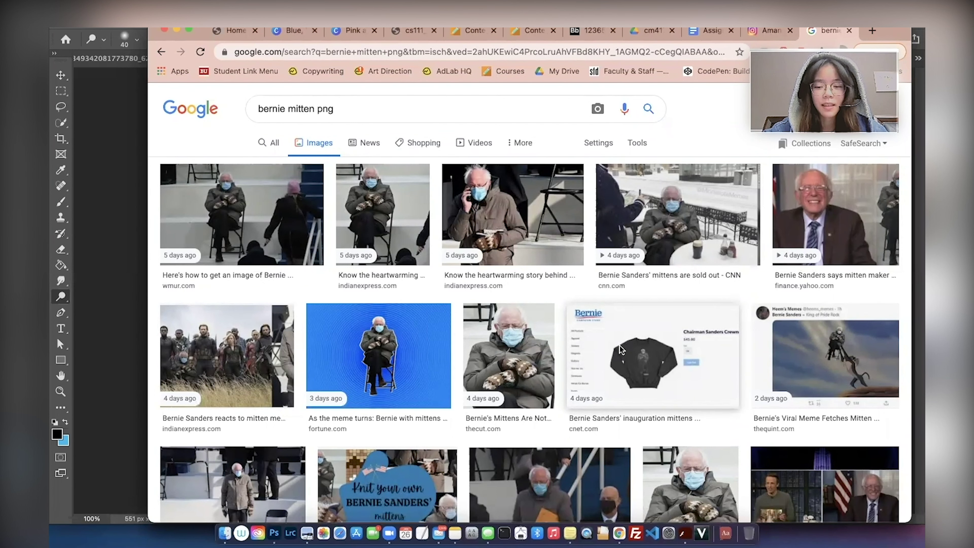
pyautogui.scroll(-4, 619, 345)
pyautogui.scroll(-5, 619, 344)
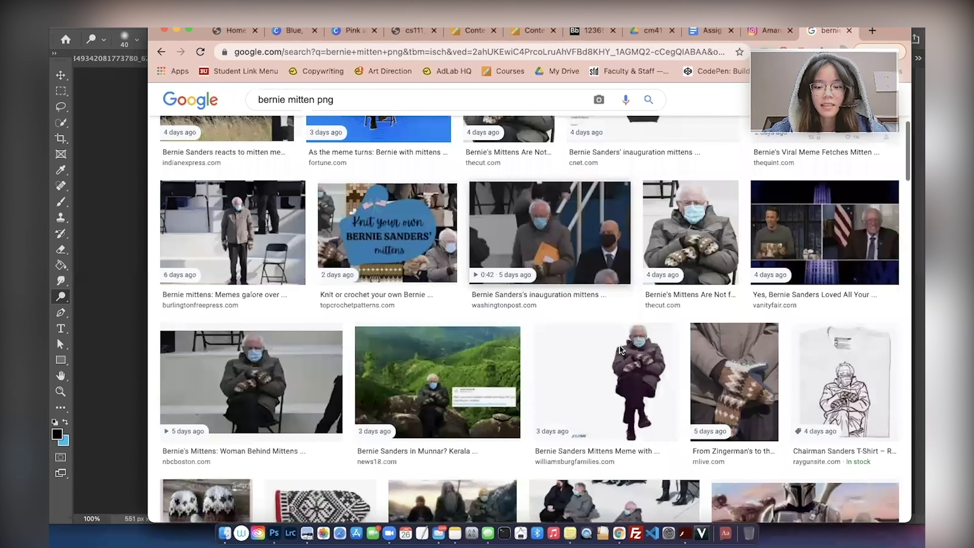
pyautogui.click(636, 253)
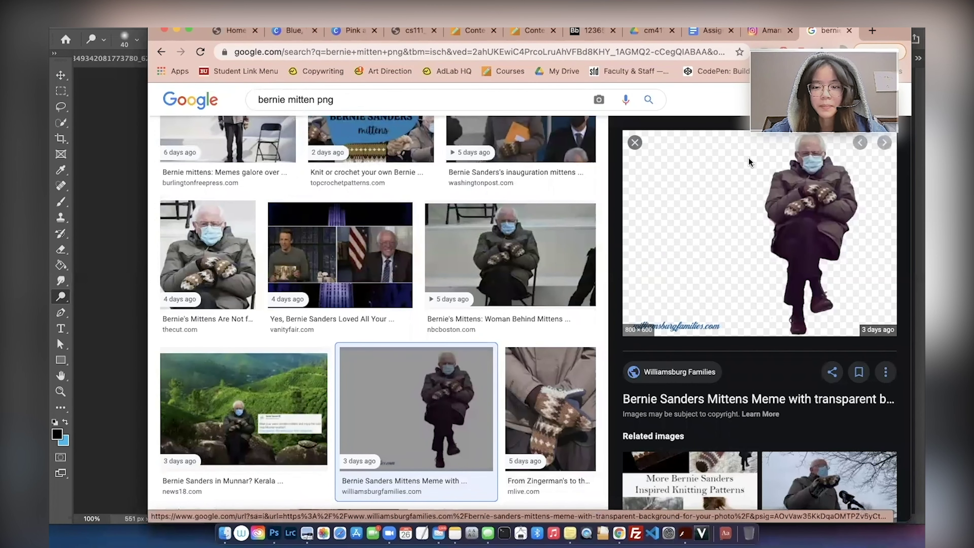
pyautogui.click(634, 143)
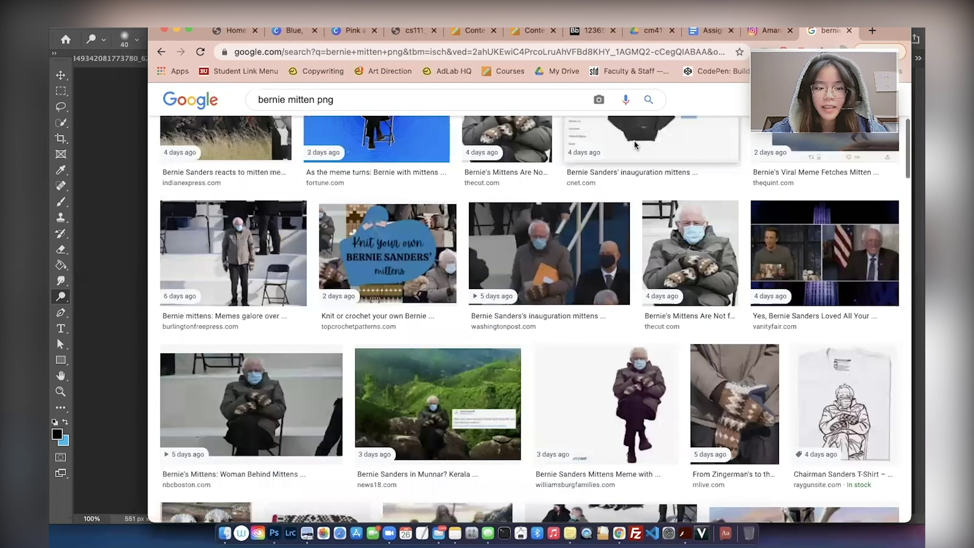
pyautogui.scroll(5, 605, 290)
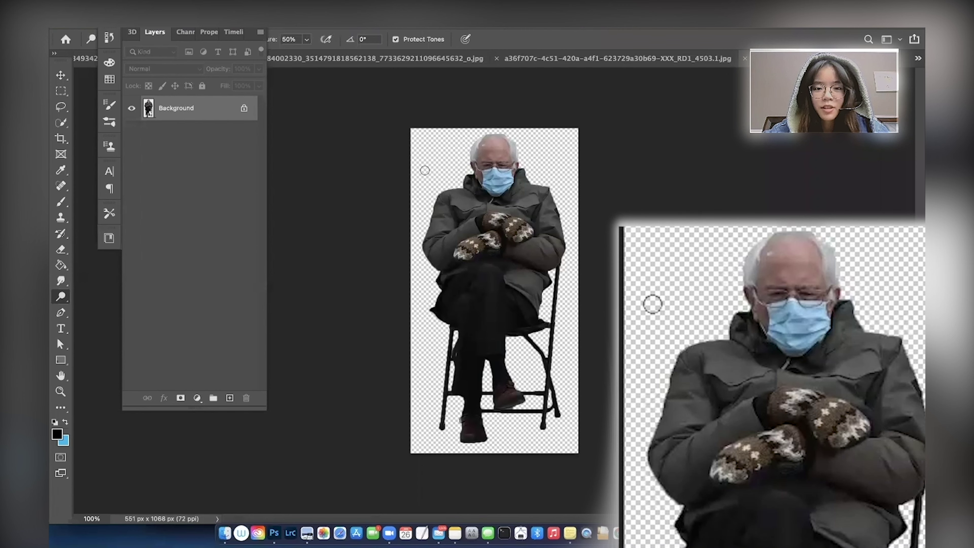
# Fill Layer 1, beneath the seated figure, with black using the Paint Bucket
pyautogui.click(478, 150)
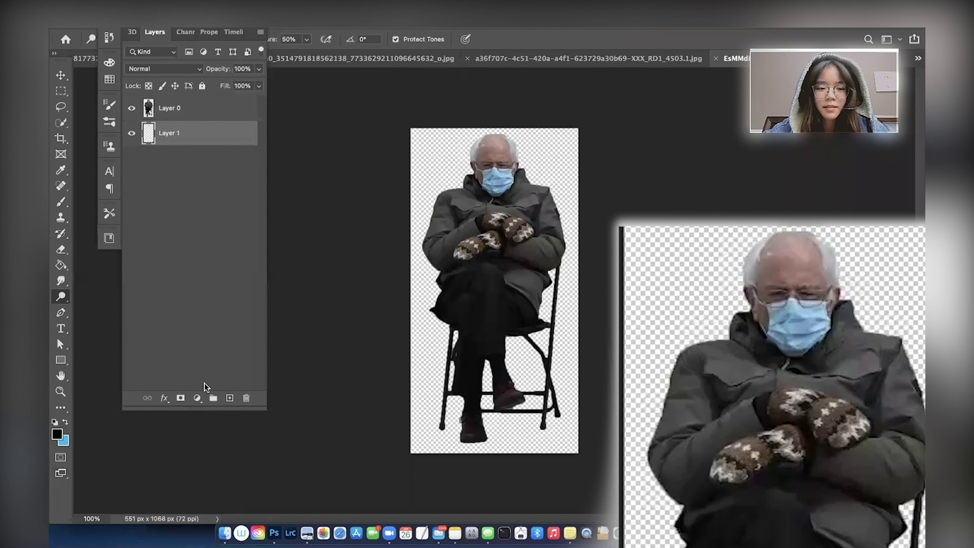
pyautogui.press('g')
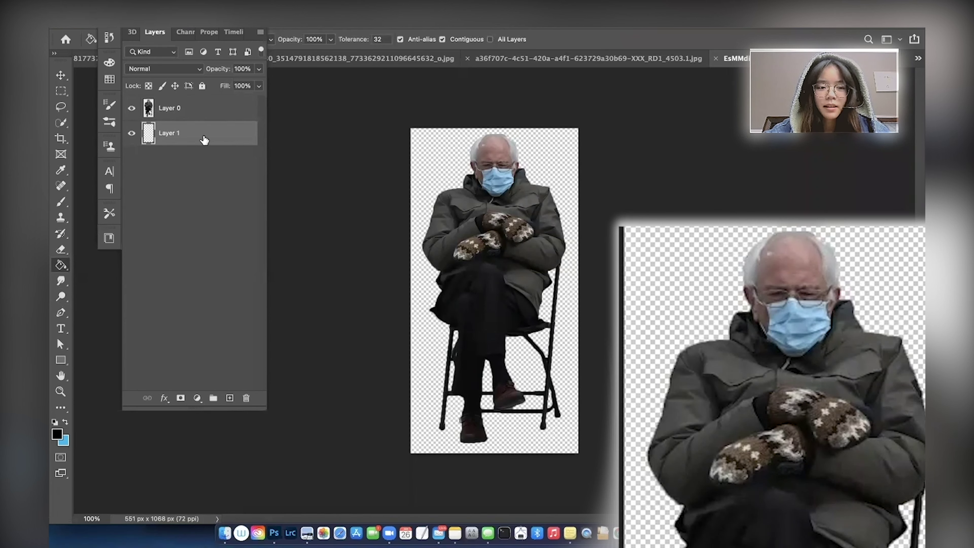
pyautogui.click(433, 160)
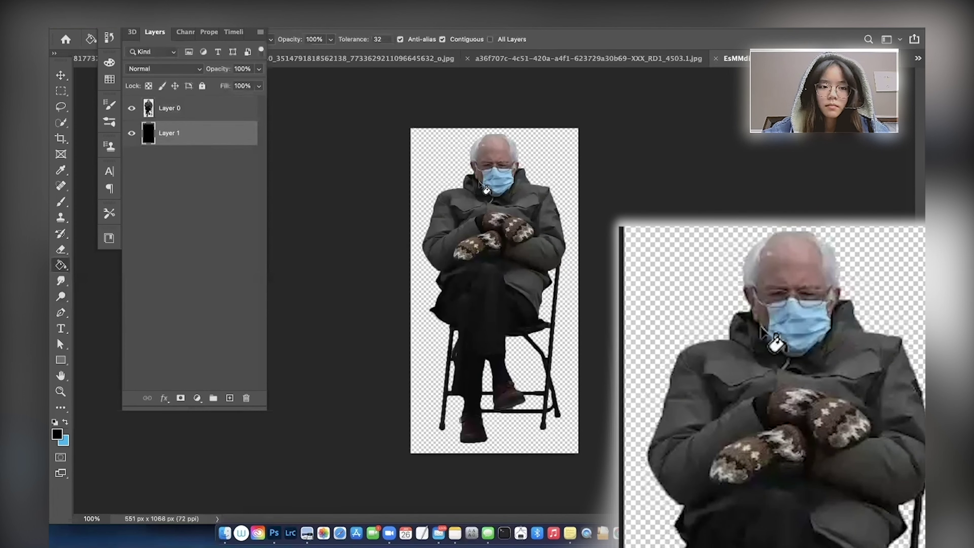
# Try to erase the checkered background around the figure and between the chair legs on Layer 0 with the Magic Eraser
pyautogui.click(233, 108)
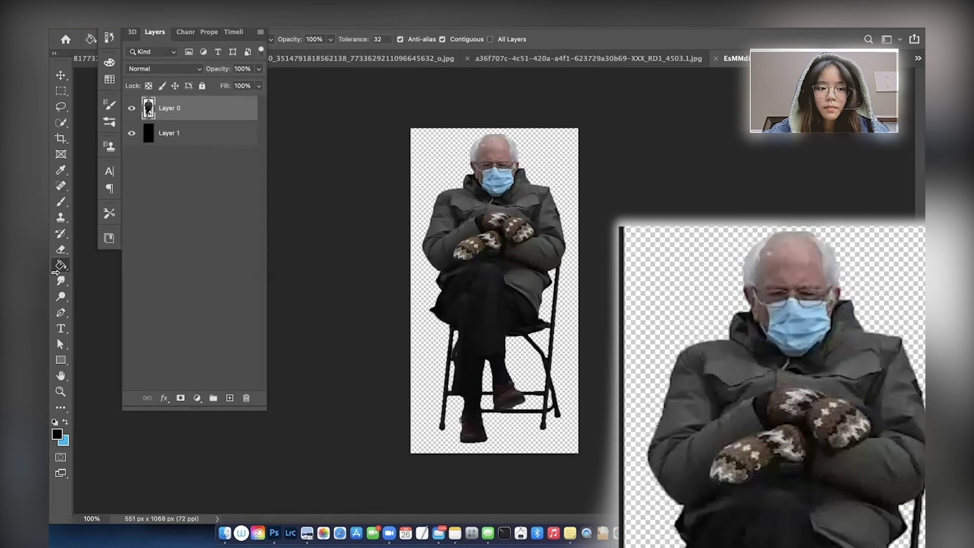
pyautogui.rightClick(62, 252)
pyautogui.click(126, 272)
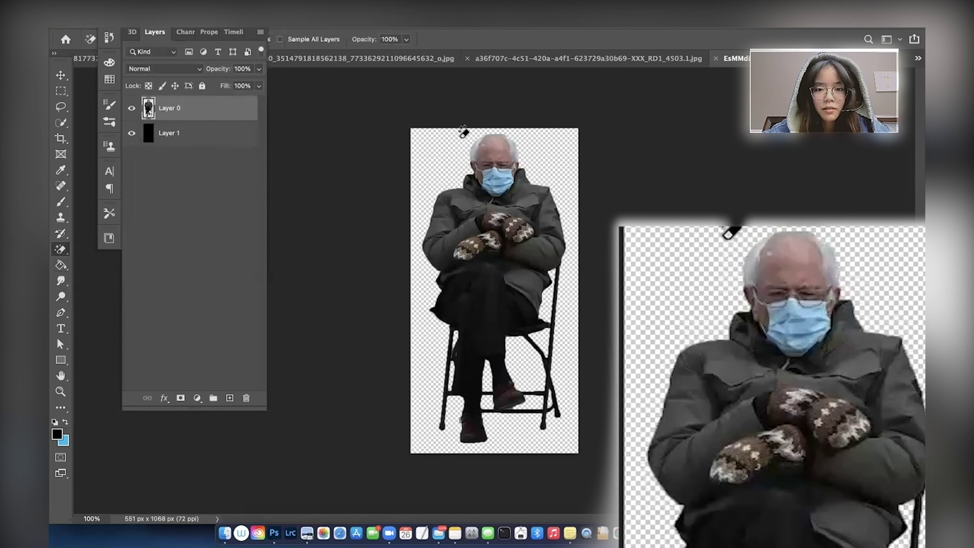
pyautogui.click(431, 159)
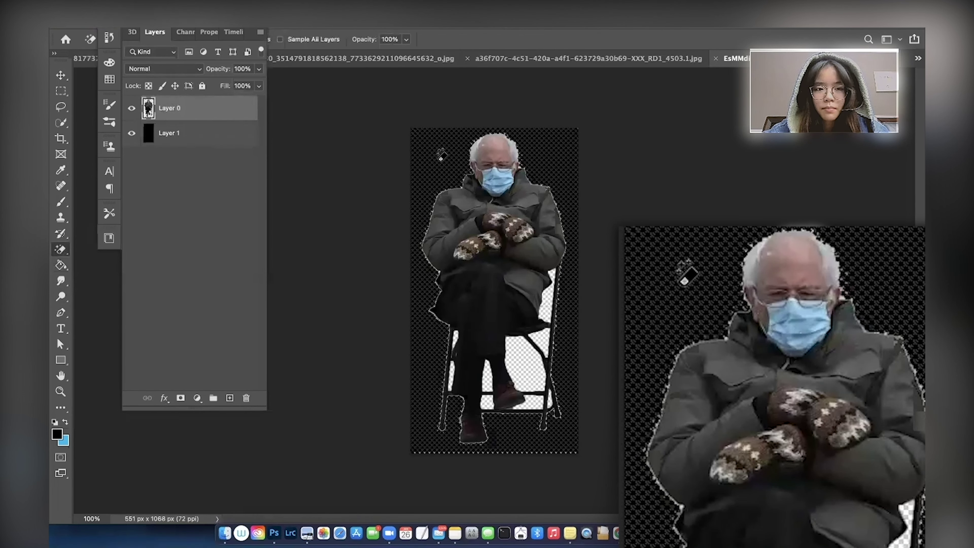
pyautogui.moveTo(243, 28); pyautogui.dragTo(243, 101)
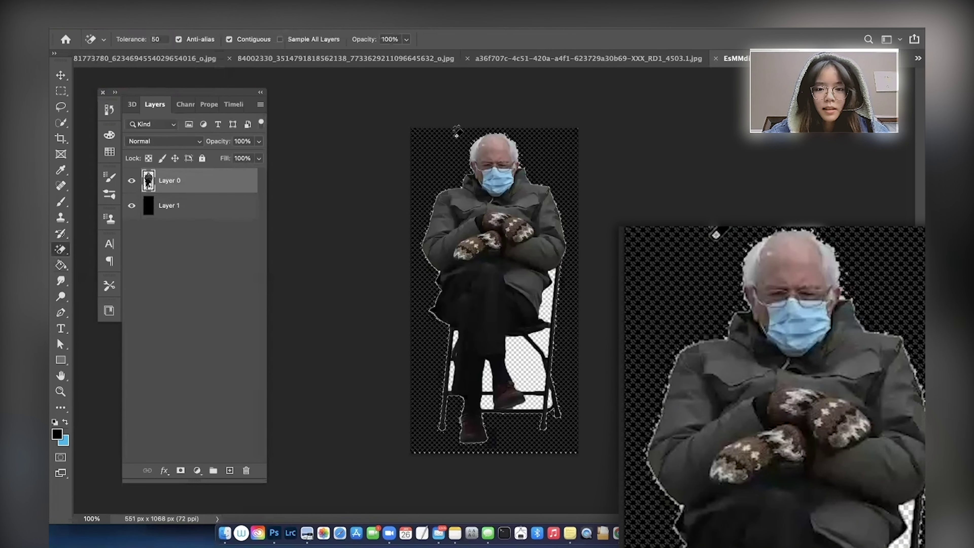
pyautogui.click(448, 153)
pyautogui.click(525, 345)
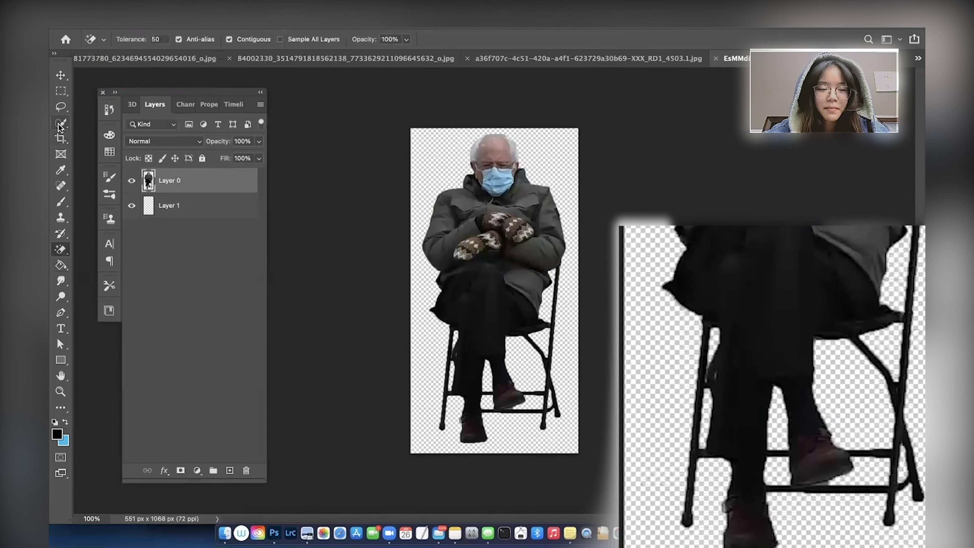
# Select the seated figure on Layer 0 with the Quick Selection tool, using a 50 px brush
pyautogui.click(60, 124)
pyautogui.rightClick(60, 127)
pyautogui.click(111, 128)
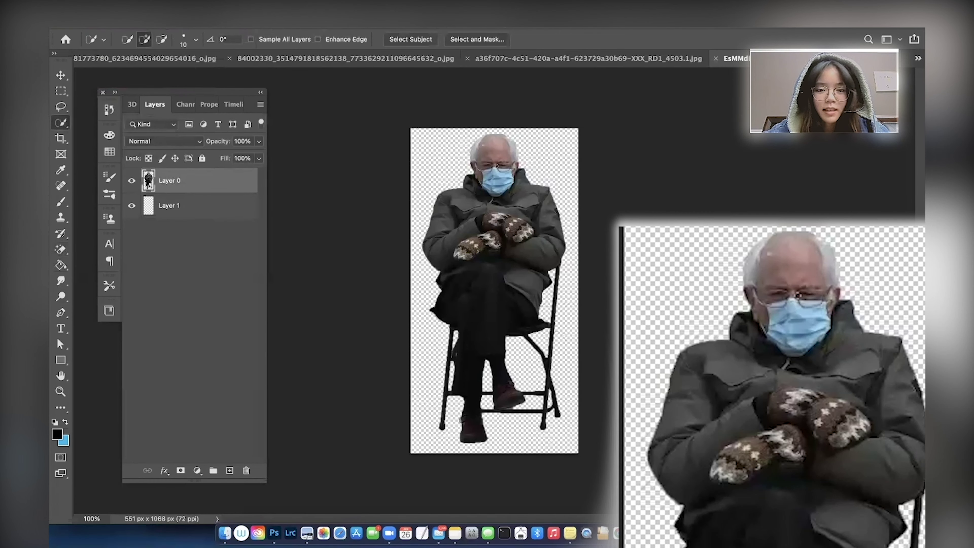
pyautogui.press(']')
pyautogui.press(']')
pyautogui.press(']')
pyautogui.press(']')
pyautogui.click(490, 144)
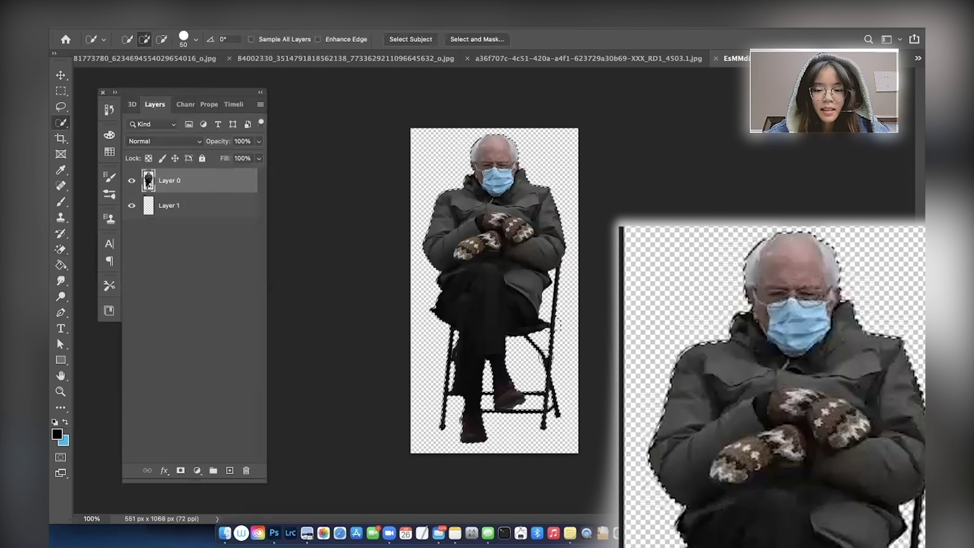
# Refine the selection along the chair frame with the Quick Selection brush reduced to 15 px
pyautogui.press('[')
pyautogui.press('[')
pyautogui.press('[')
pyautogui.press('[')
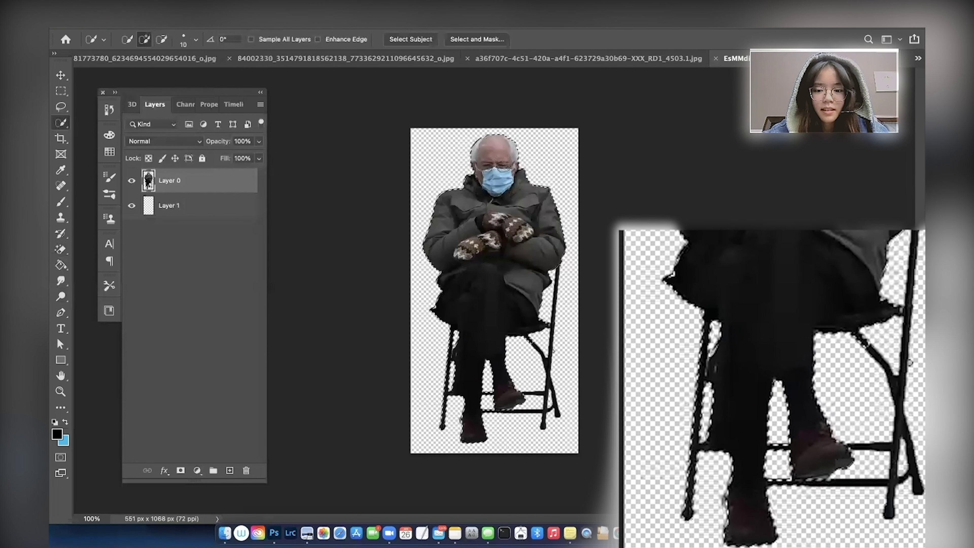
pyautogui.press(']')
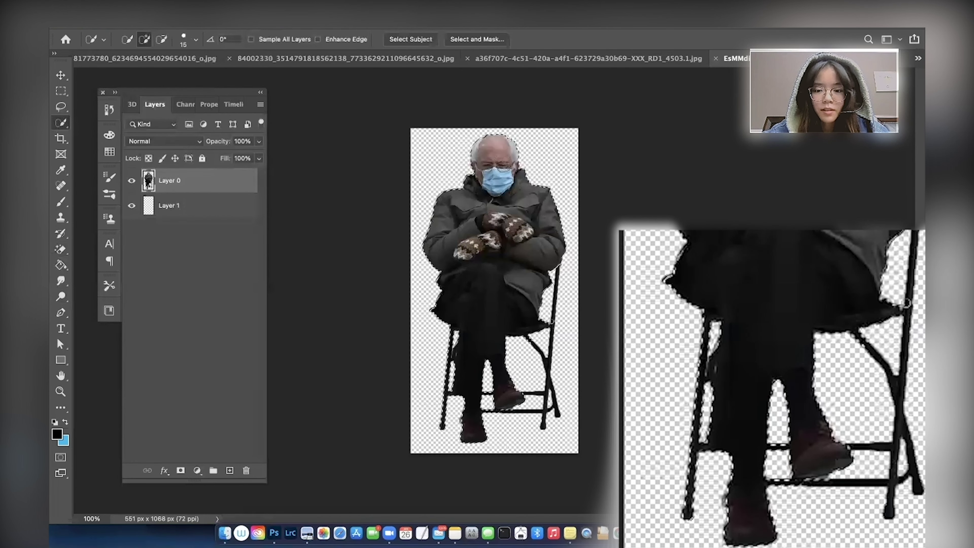
pyautogui.click(552, 326)
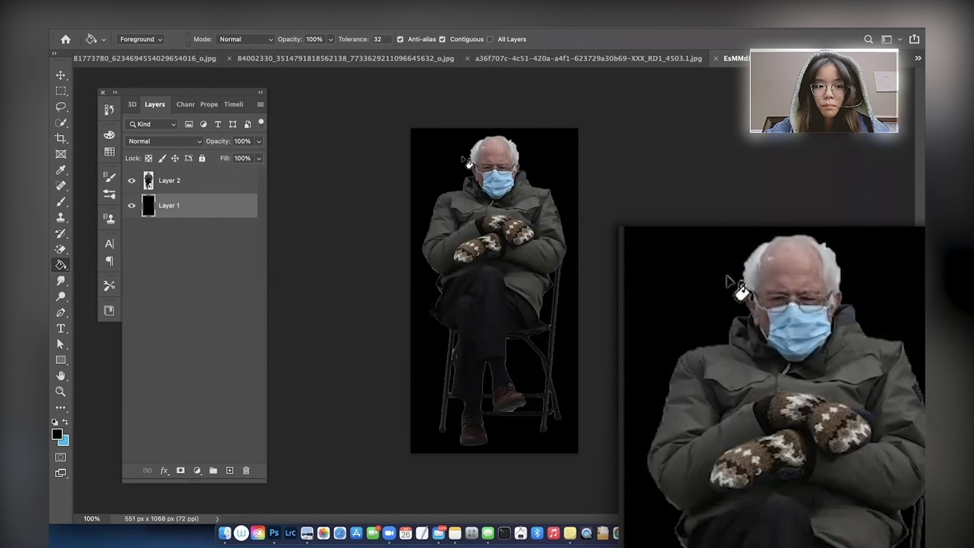
# Apply a 1 px inside Stroke with Luminosity blending and 0% opacity to the cut-out figure on Layer 2
pyautogui.hotkey('alt', ']')
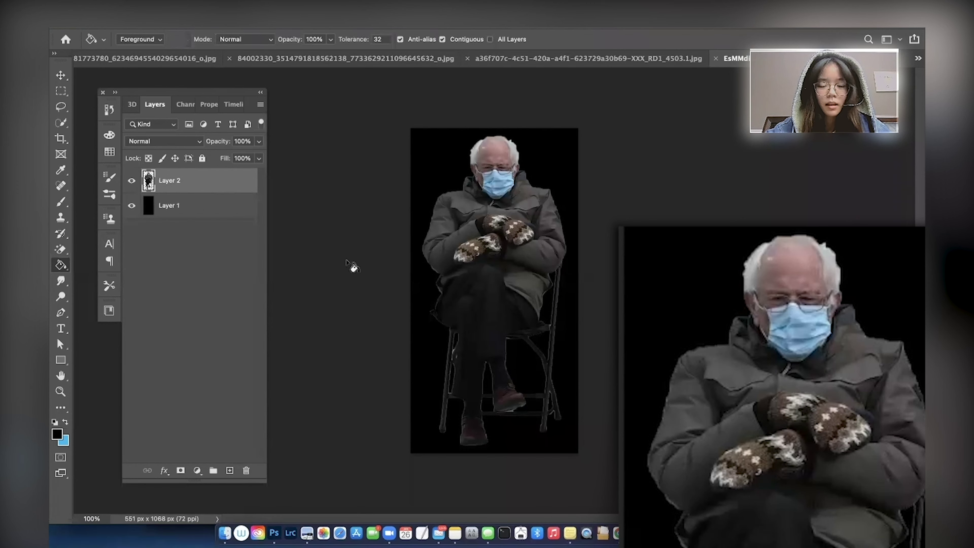
pyautogui.press('super+equal')
pyautogui.press('super+equal')
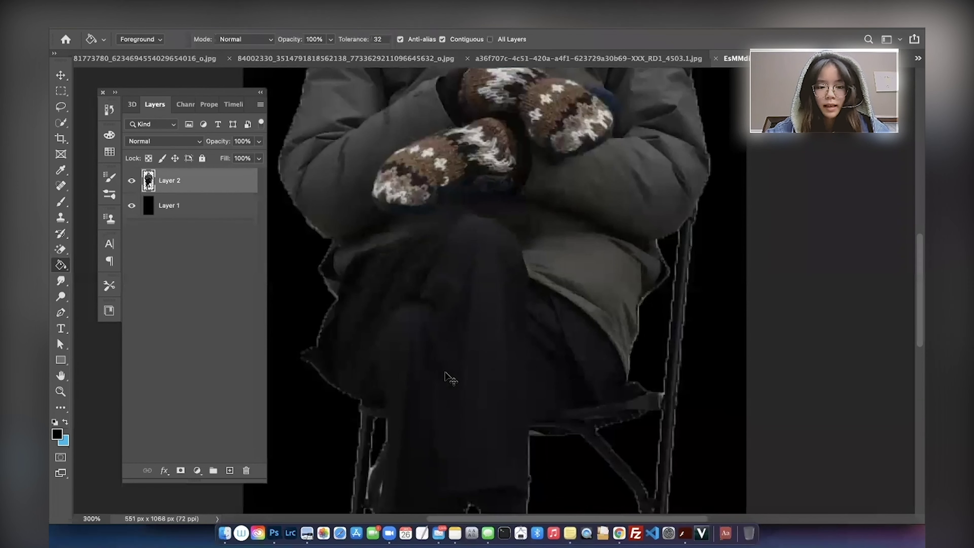
pyautogui.press('super+minus')
pyautogui.press('super+minus')
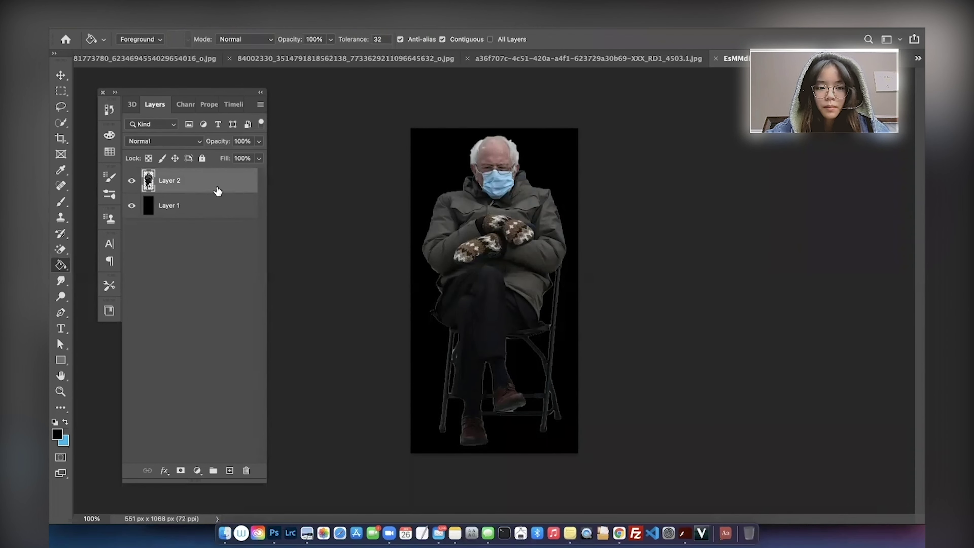
pyautogui.doubleClick(217, 191)
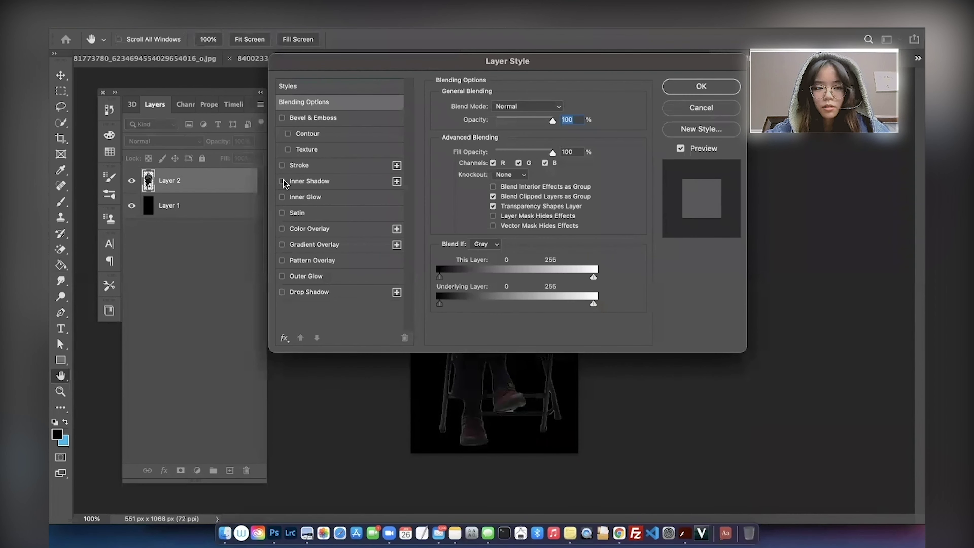
pyautogui.click(282, 181)
pyautogui.click(282, 181)
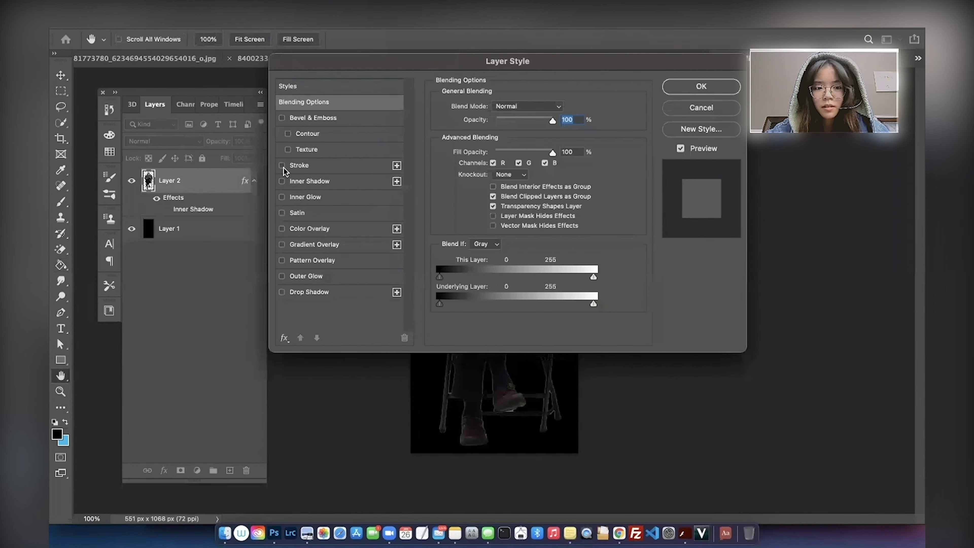
pyautogui.click(282, 165)
pyautogui.click(329, 164)
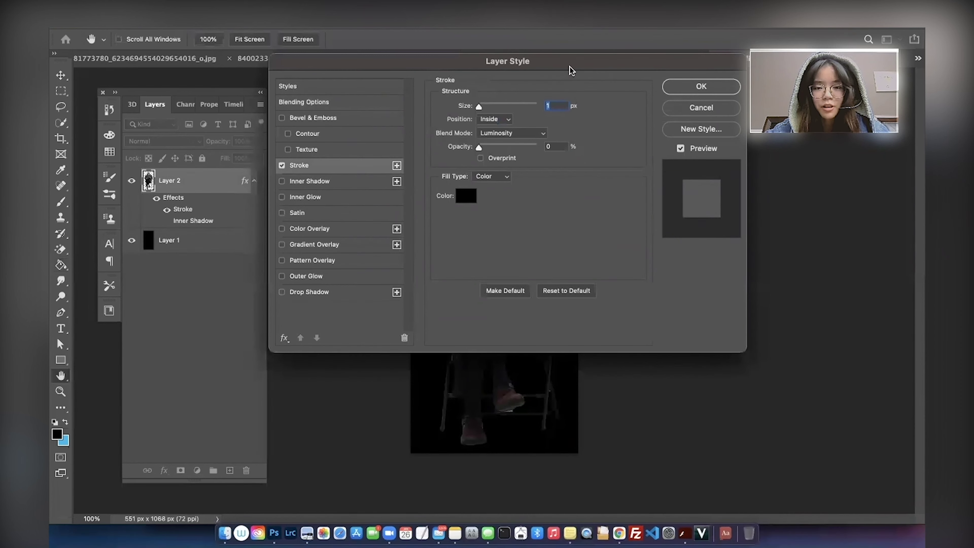
pyautogui.click(503, 121)
pyautogui.click(533, 122)
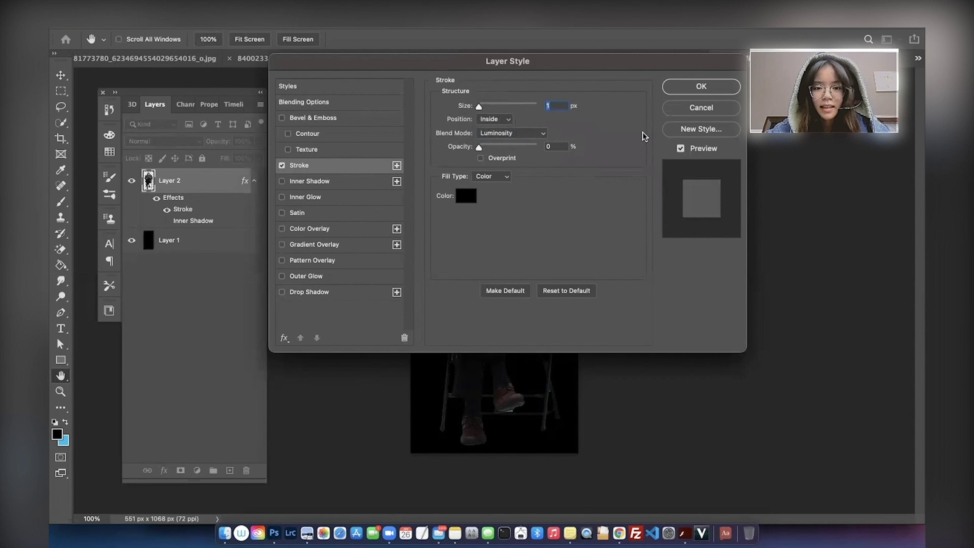
pyautogui.click(701, 86)
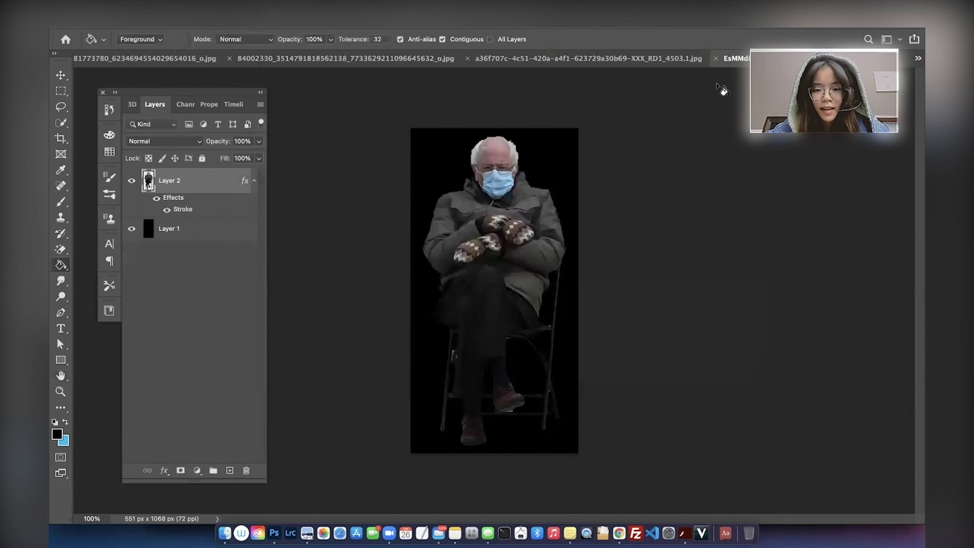
# Compare the figure's outline with and without the layer effects, and inspect its edges around the legs and chair
pyautogui.click(157, 198)
pyautogui.click(156, 198)
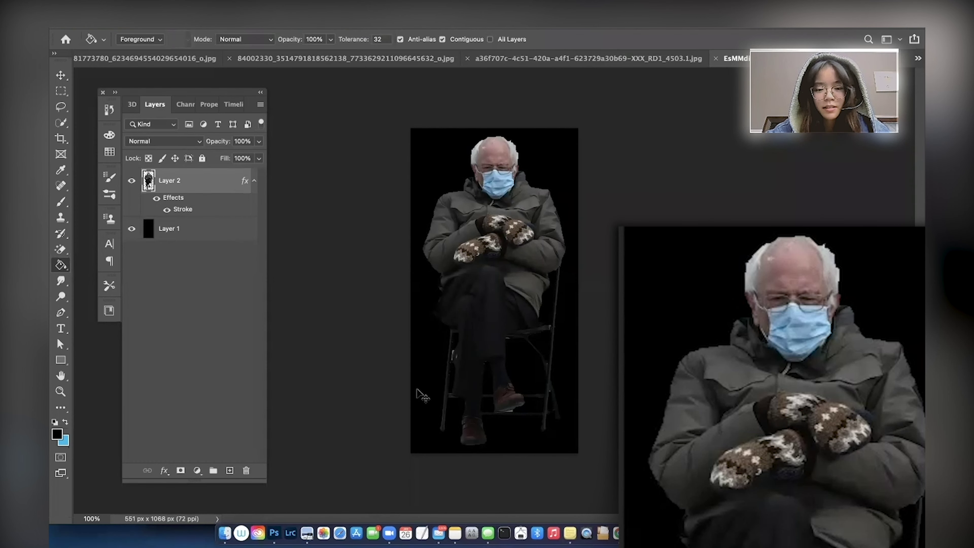
pyautogui.scroll(3, 418, 391)
pyautogui.scroll(-10, 403, 403)
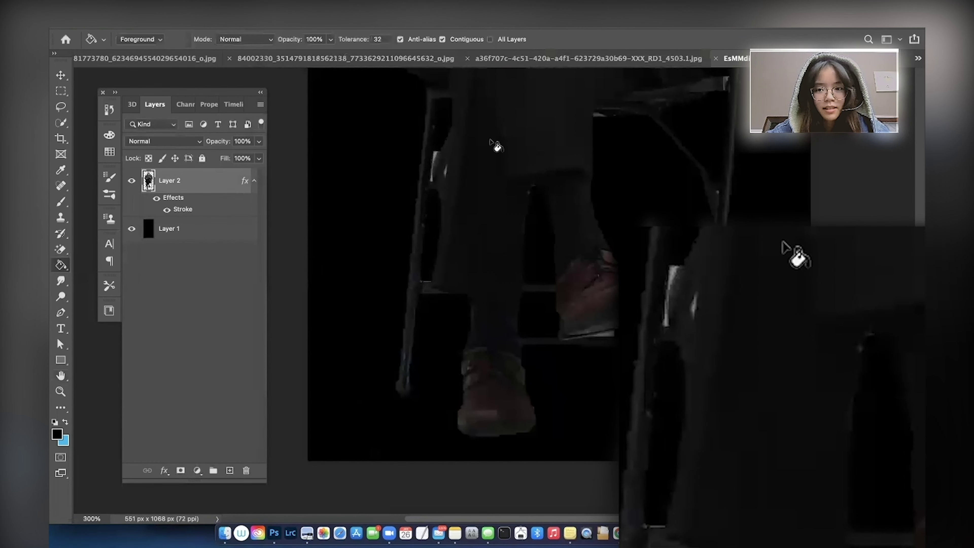
pyautogui.press('super+1')
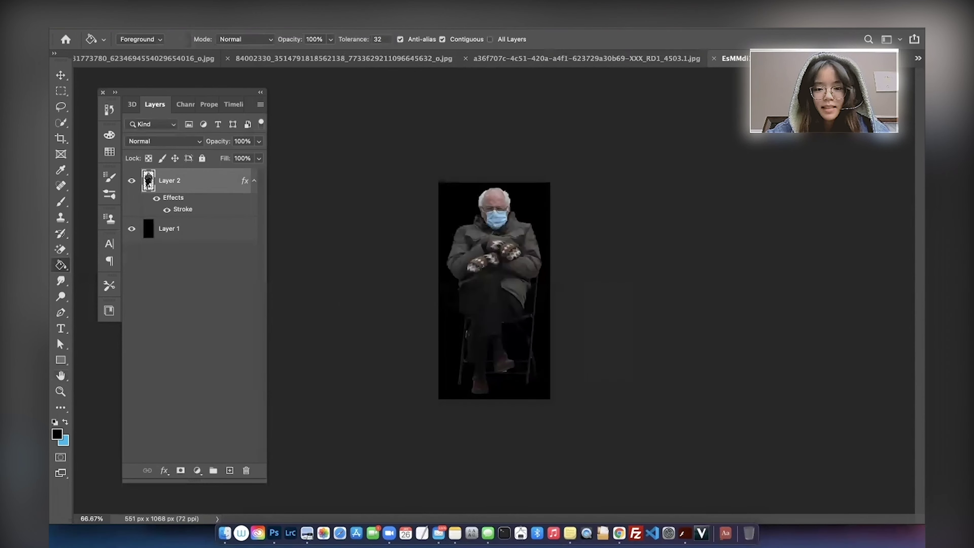
# Switch to the edit2.psd document containing the group photo composite
pyautogui.hotkey('ctrl', 'Tab')
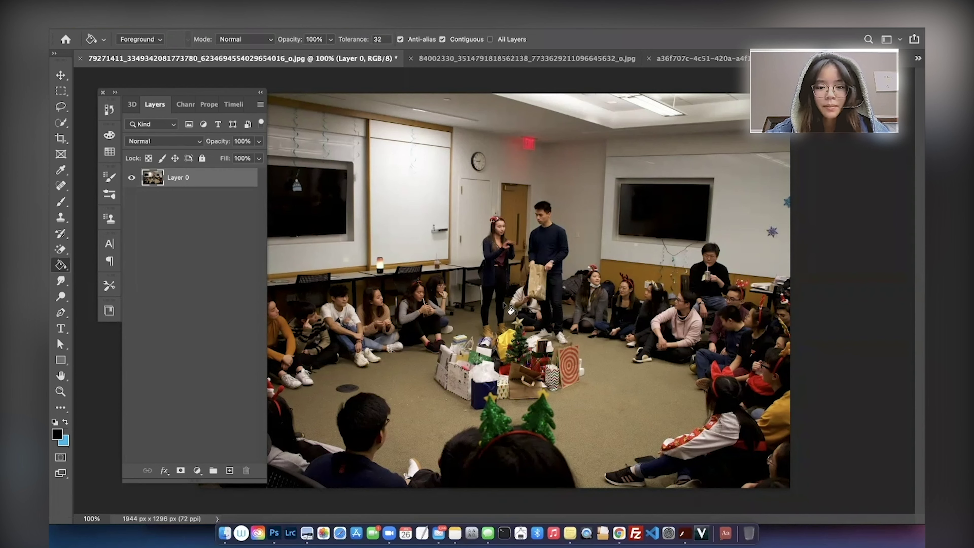
pyautogui.click(919, 56)
pyautogui.click(687, 75)
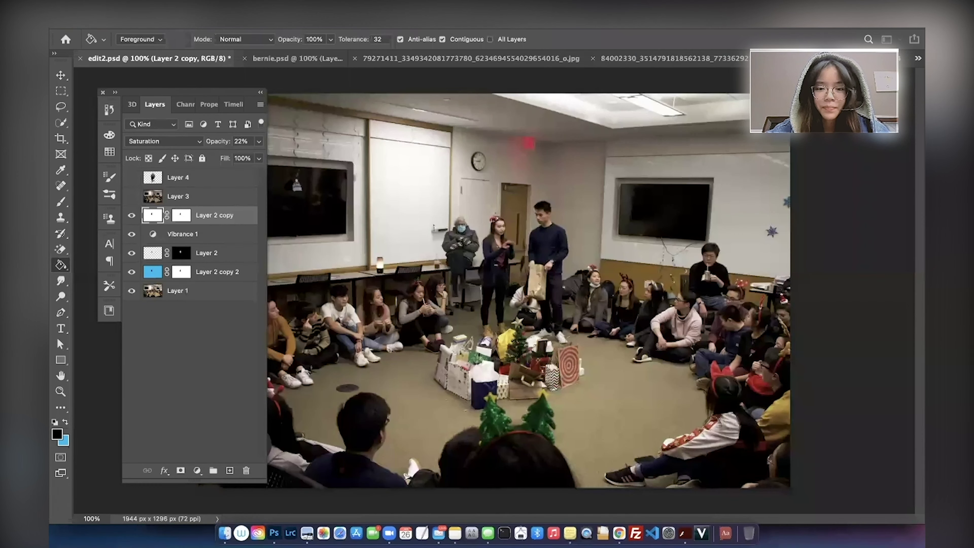
# Show and hide Layer 3 to compare the original photo with the composite, and select the mask of Layer 2 copy
pyautogui.click(132, 198)
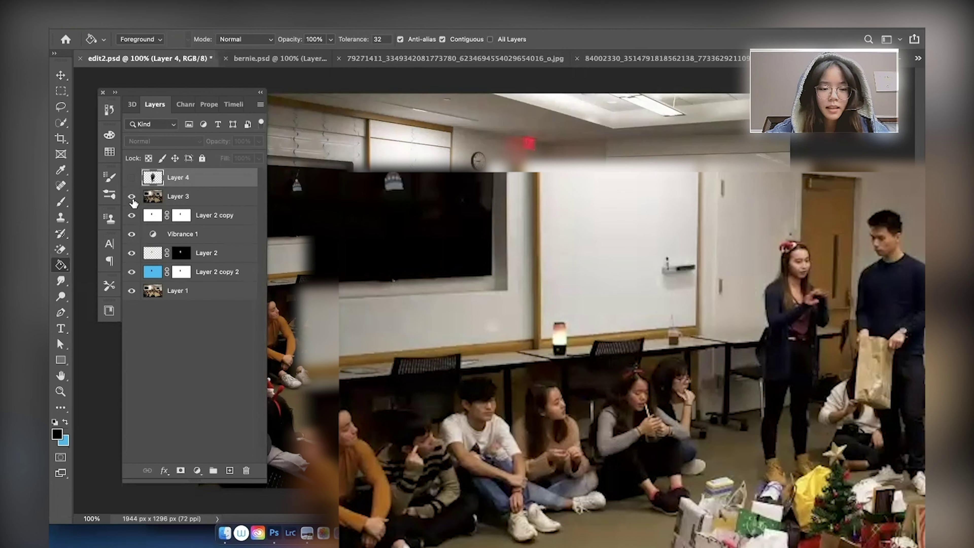
pyautogui.click(185, 298)
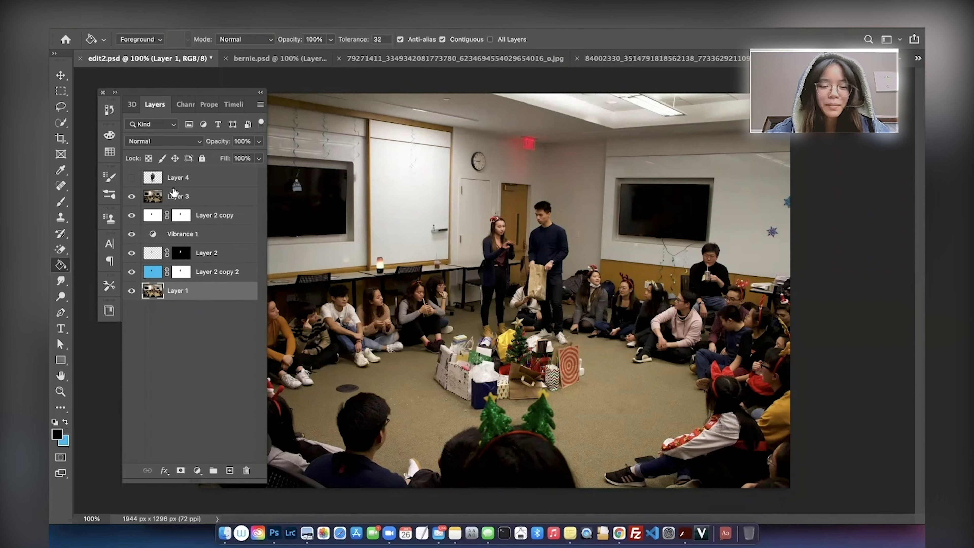
pyautogui.click(131, 196)
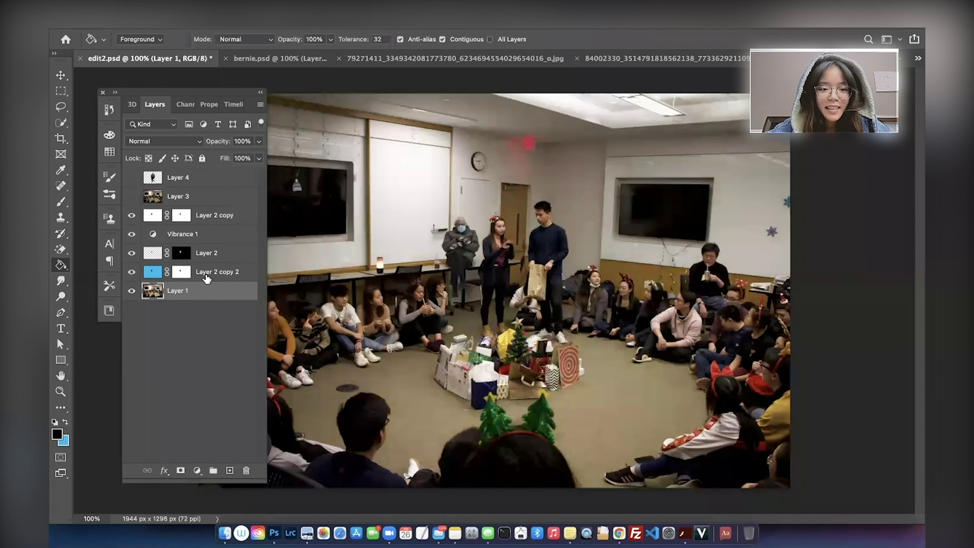
pyautogui.click(184, 216)
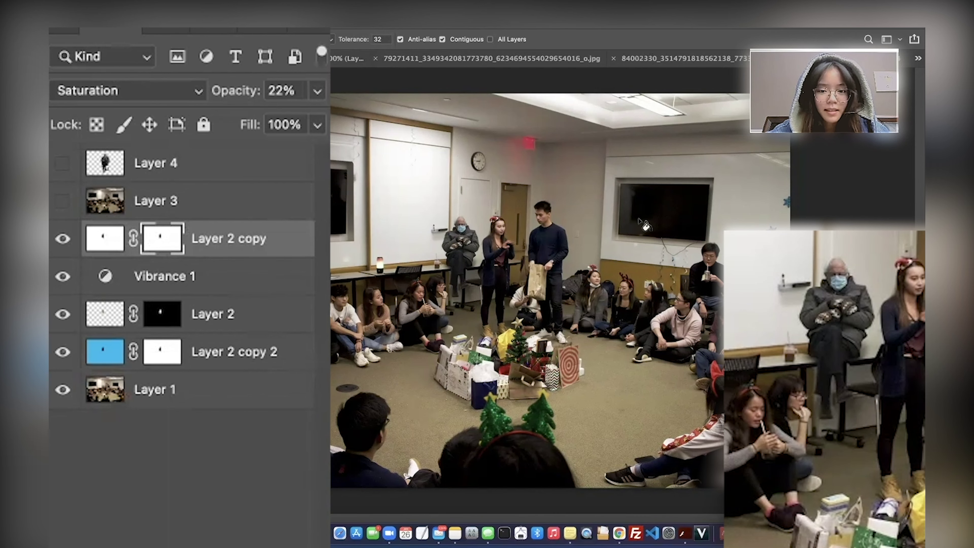
# Set the opacity of Layer 2 copy, which uses Saturation blending, to 24%
pyautogui.click(194, 92)
pyautogui.click(310, 101)
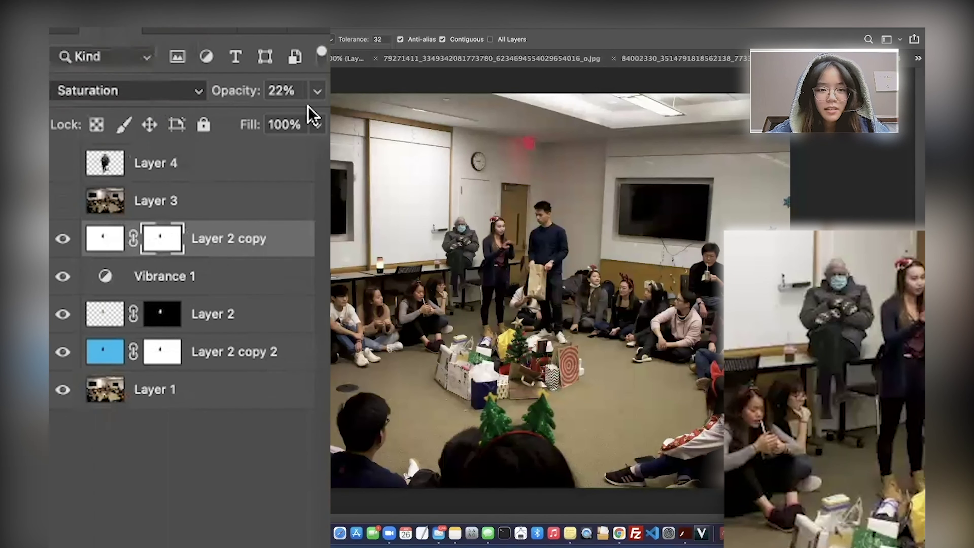
pyautogui.click(317, 93)
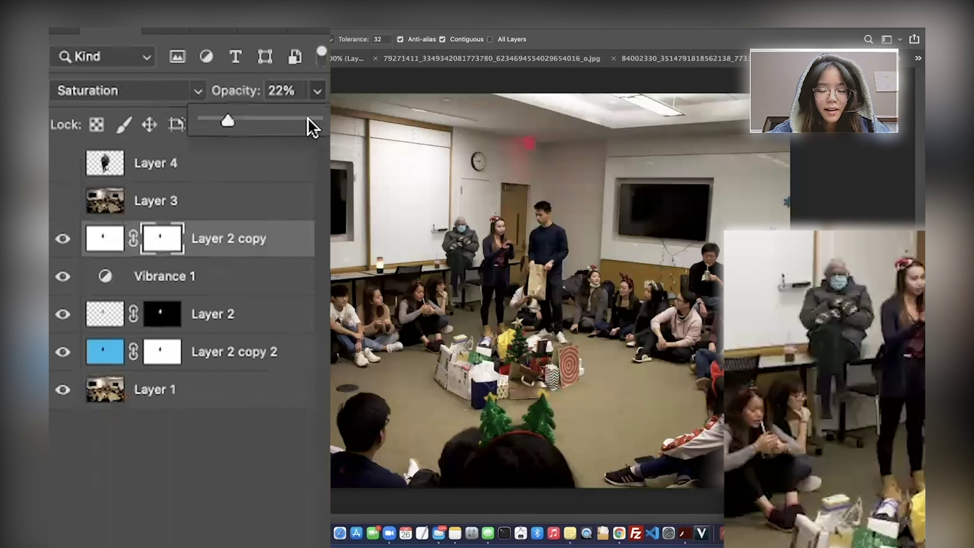
pyautogui.click(296, 118)
pyautogui.moveTo(296, 117); pyautogui.dragTo(231, 119)
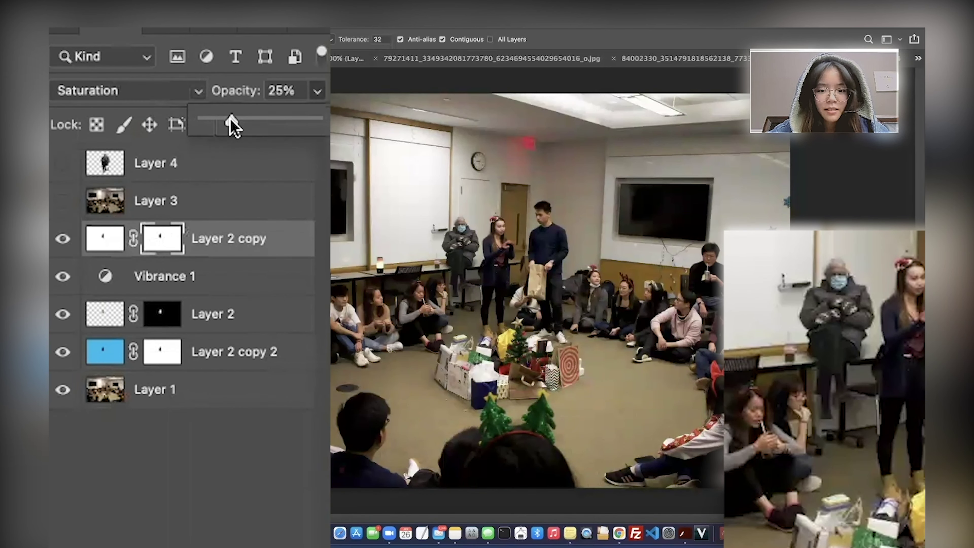
pyautogui.moveTo(230, 120); pyautogui.dragTo(229, 119)
pyautogui.click(239, 237)
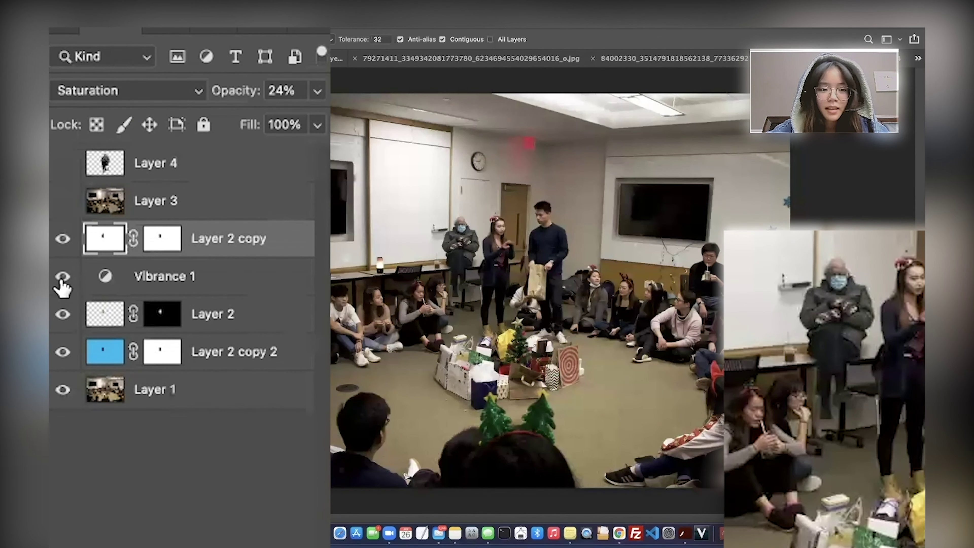
# Hide and show the Vibrance 1 adjustment layer to compare its effect on the composite
pyautogui.click(159, 276)
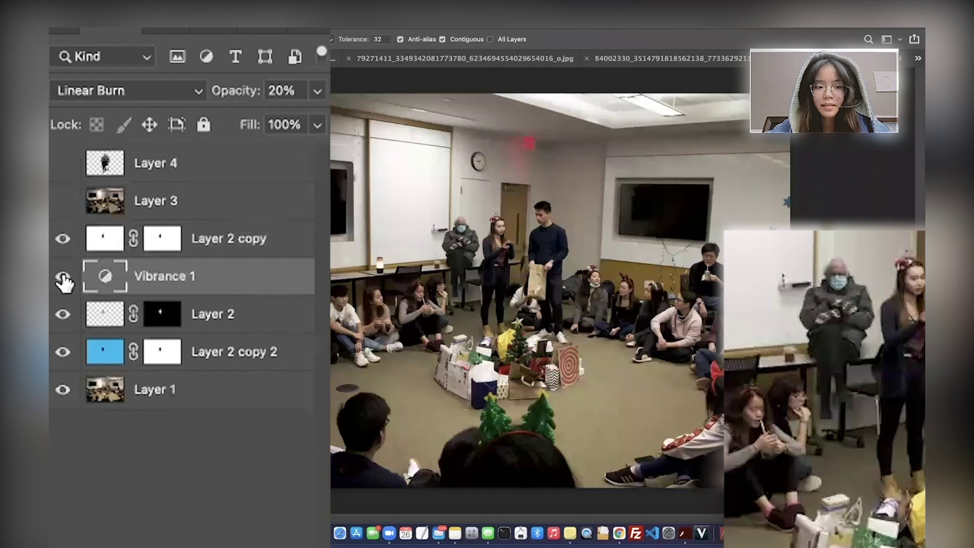
pyautogui.click(62, 281)
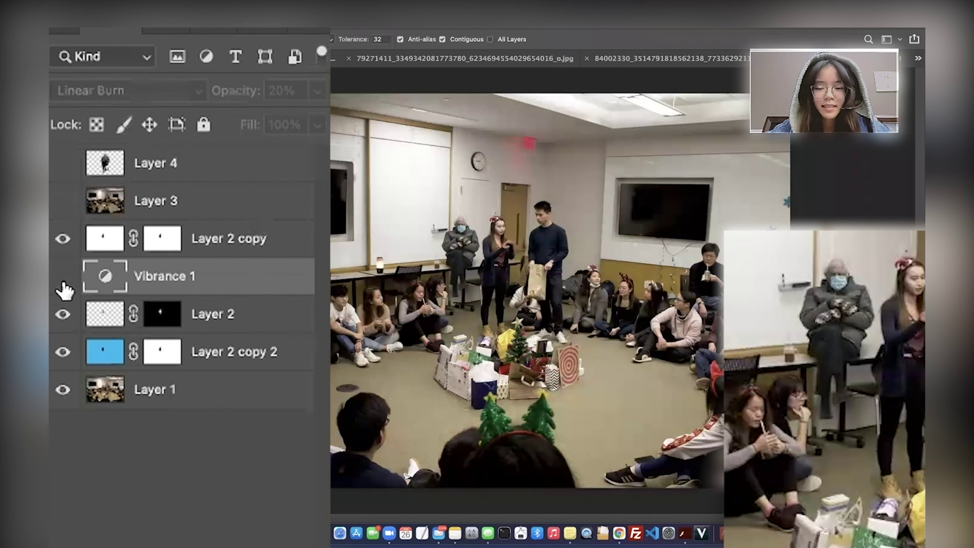
pyautogui.click(62, 283)
# Set the opacity of Layer 2, which uses Hue blending, to 24%
pyautogui.click(157, 321)
pyautogui.click(98, 314)
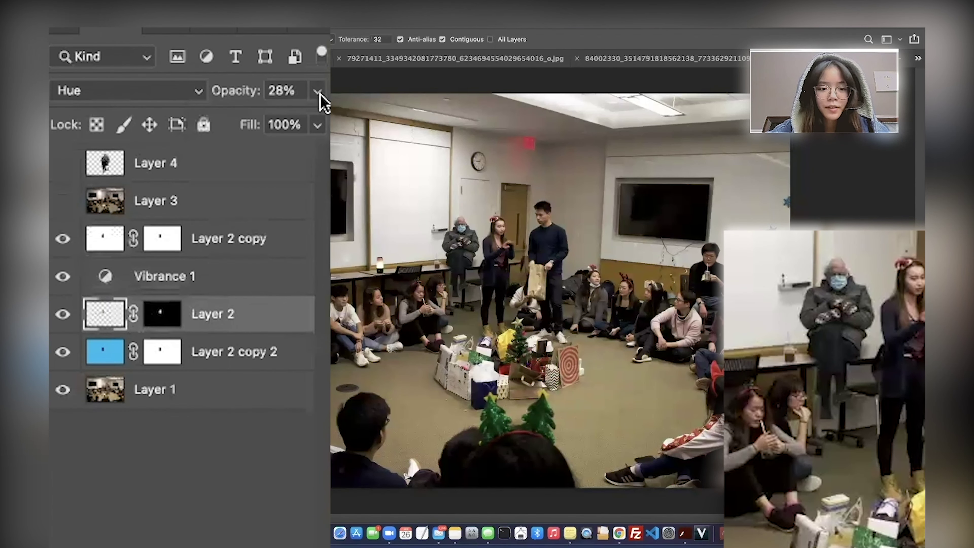
pyautogui.click(171, 320)
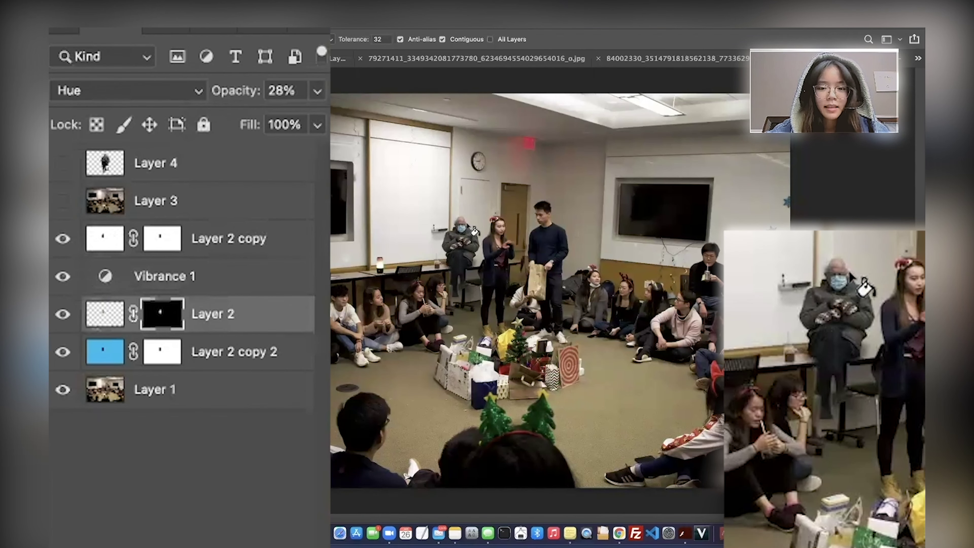
pyautogui.click(104, 314)
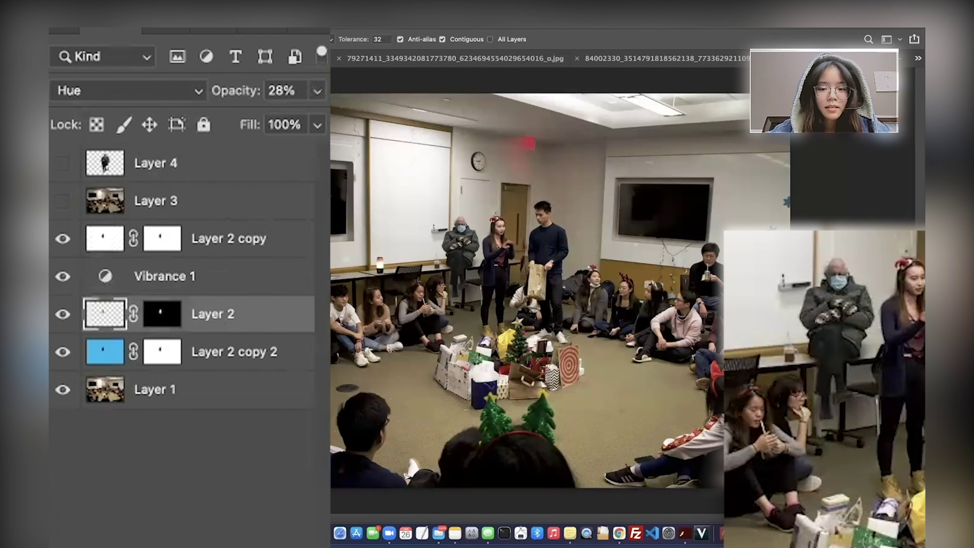
pyautogui.click(317, 91)
pyautogui.moveTo(263, 122); pyautogui.dragTo(233, 122)
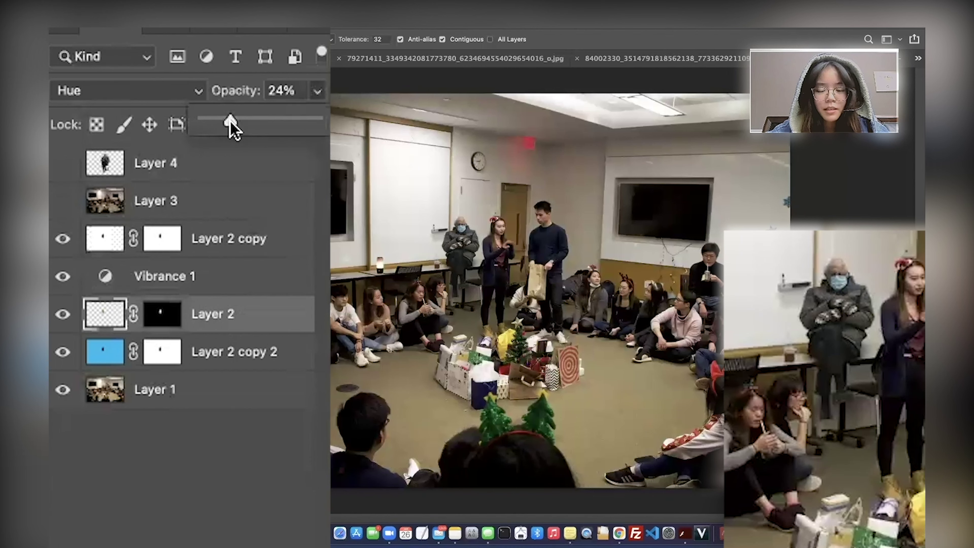
pyautogui.click(244, 430)
# Adjust the opacity of the blue Layer 2 copy 2
pyautogui.click(230, 350)
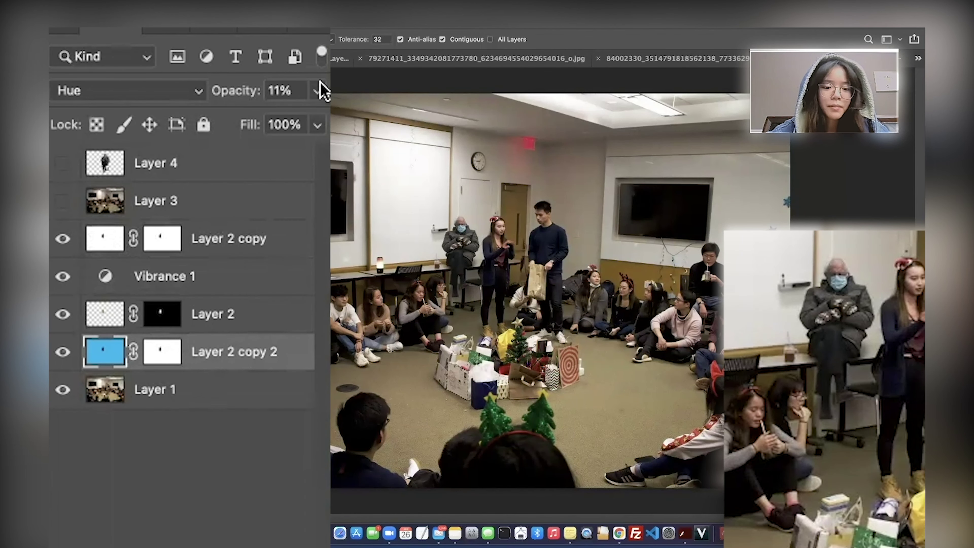
pyautogui.click(317, 94)
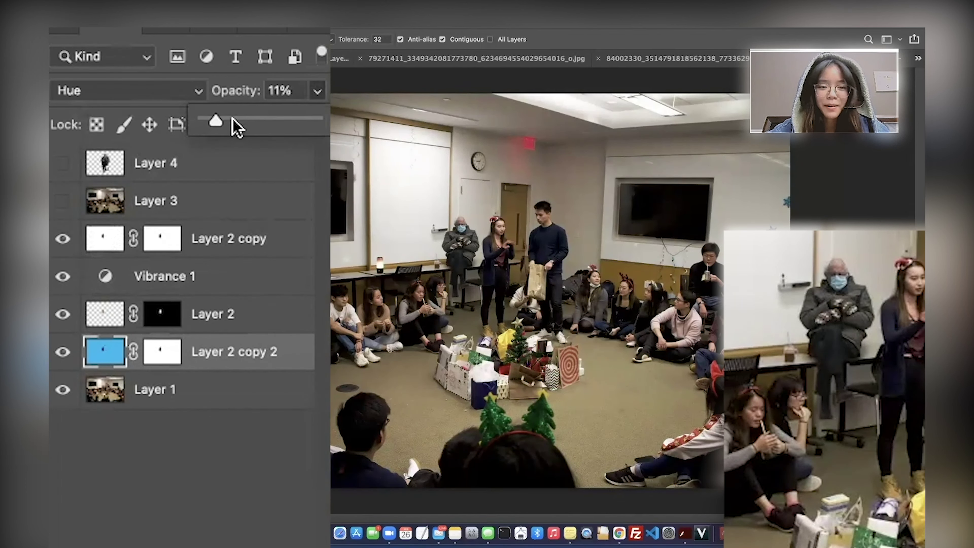
pyautogui.moveTo(233, 122); pyautogui.dragTo(310, 123)
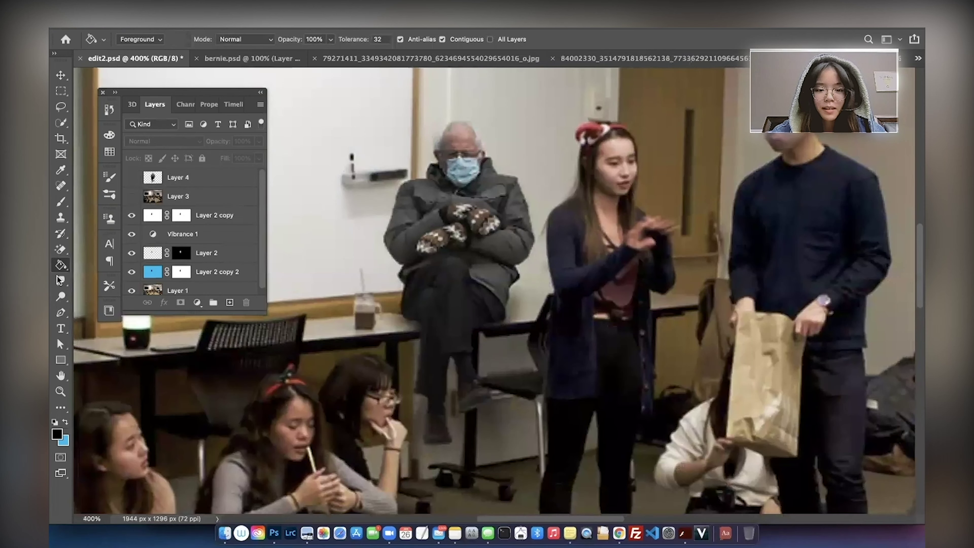
# Select Layer 1 and go through the Smudge, Burn and Dodge tools, reducing the Burn brush to 25 px
pyautogui.click(58, 280)
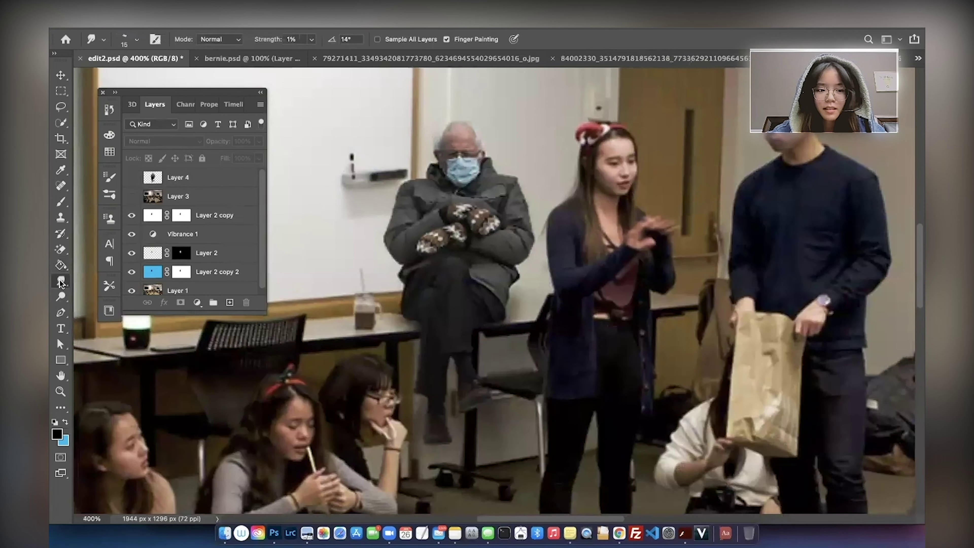
pyautogui.click(240, 288)
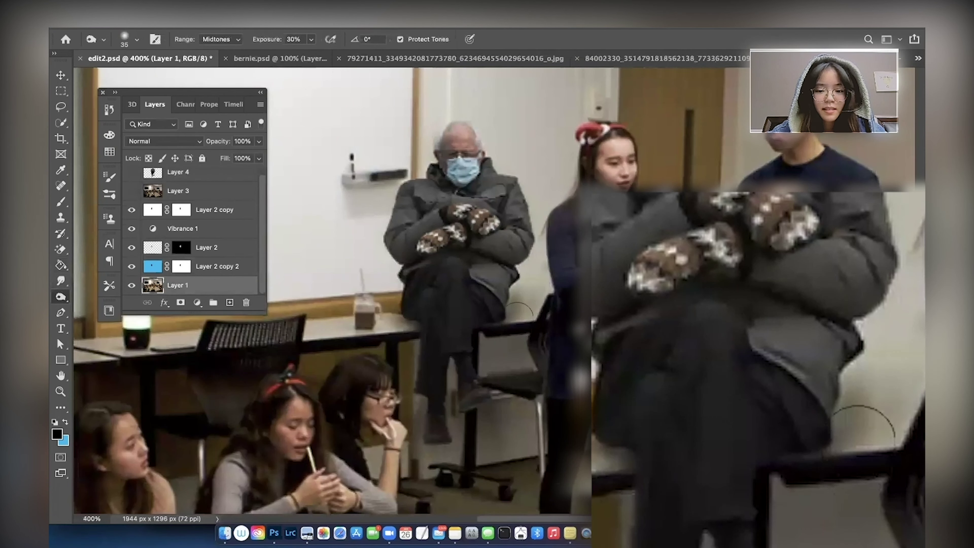
pyautogui.press('[')
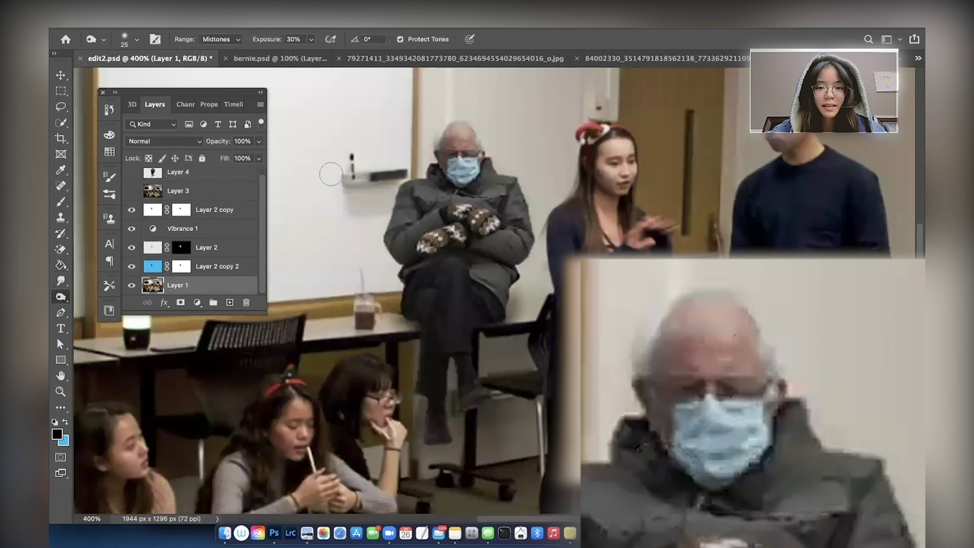
pyautogui.rightClick(61, 296)
pyautogui.click(102, 296)
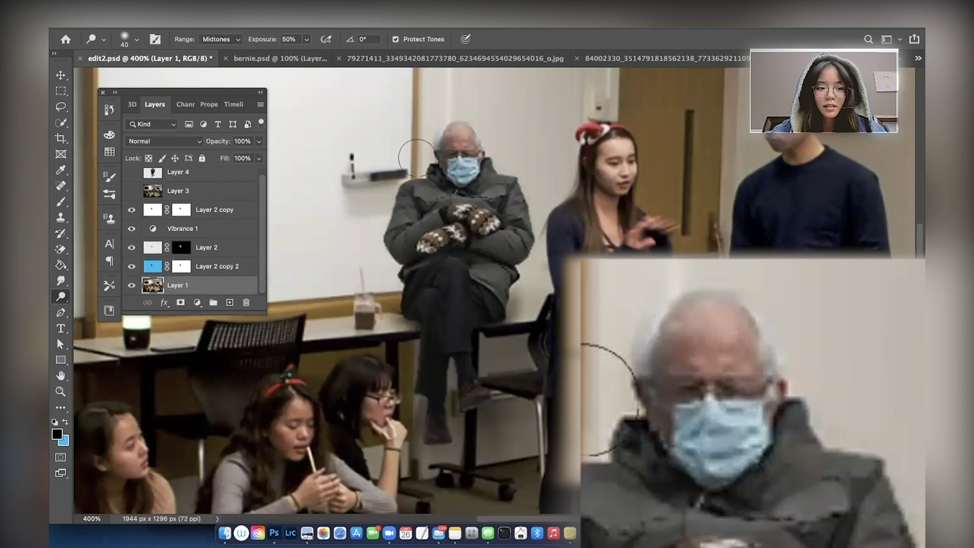
pyautogui.press('super+minus')
pyautogui.press('super+minus')
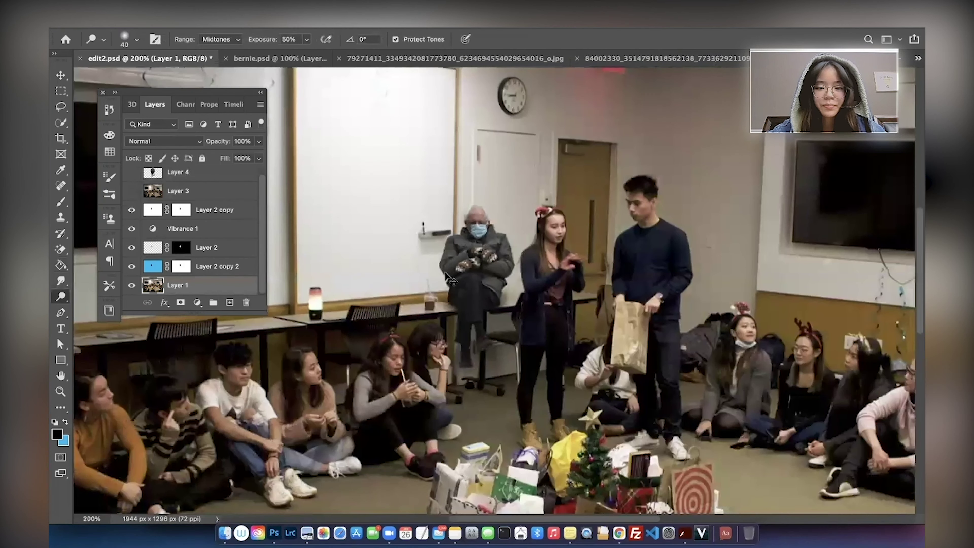
# Look over the other open group photos and switch to the edit3.psd document
pyautogui.click(918, 57)
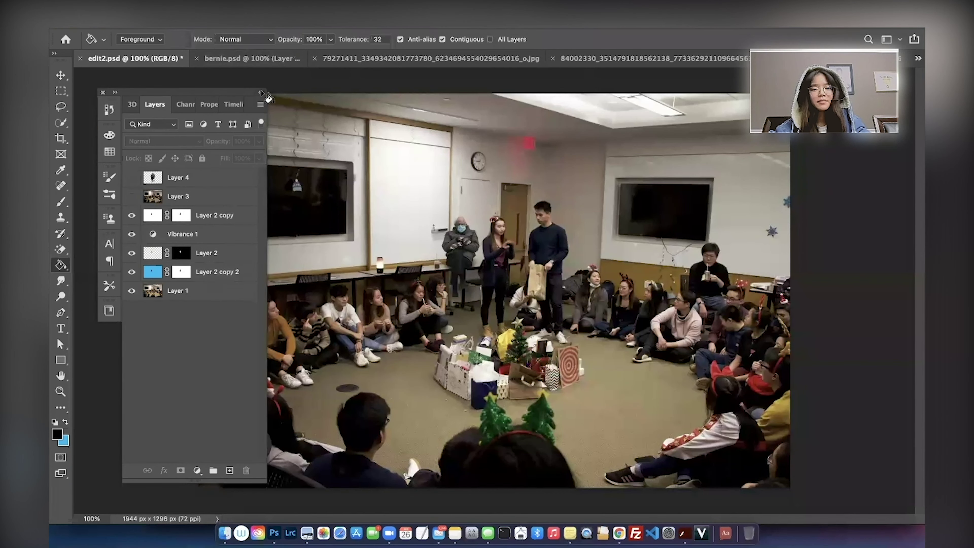
pyautogui.click(260, 92)
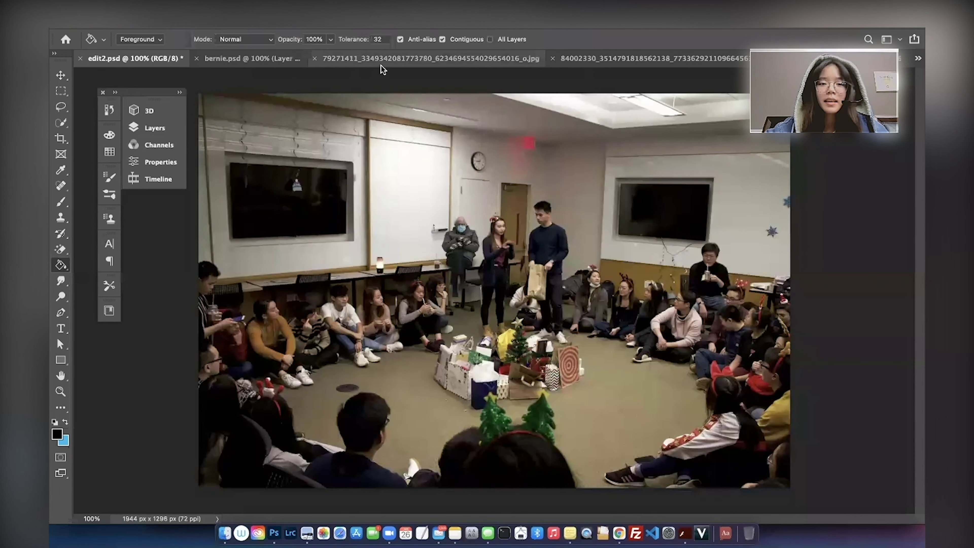
pyautogui.click(381, 65)
pyautogui.hotkey('ctrl', 'Tab')
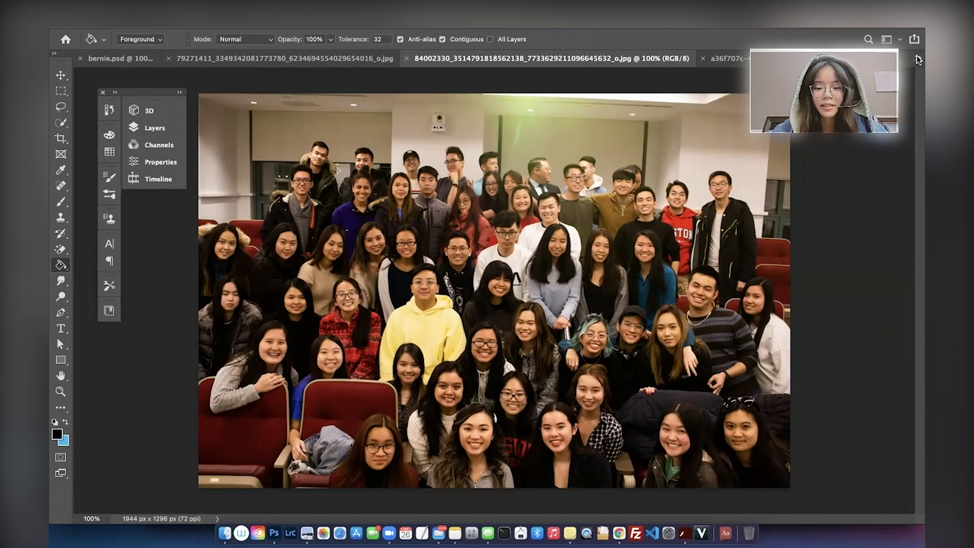
pyautogui.click(918, 59)
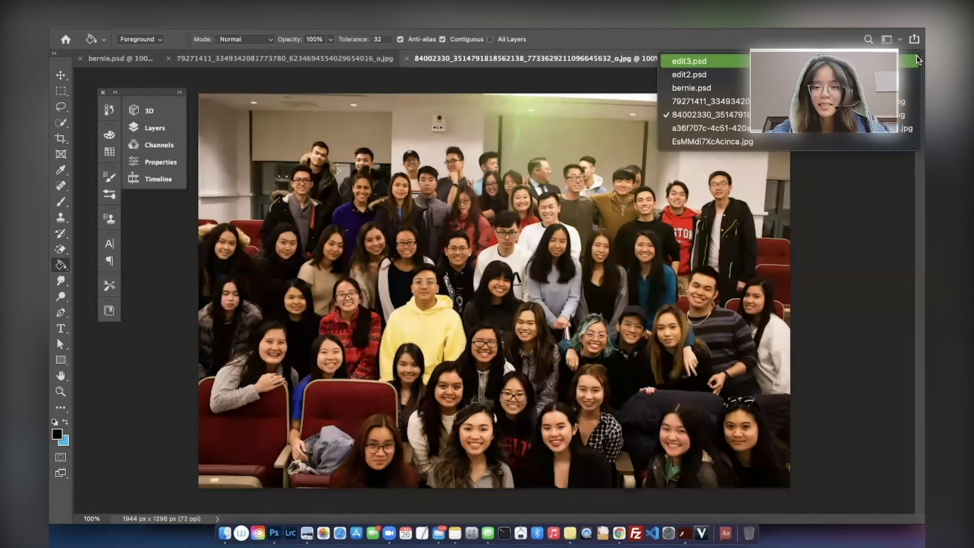
pyautogui.press('Return')
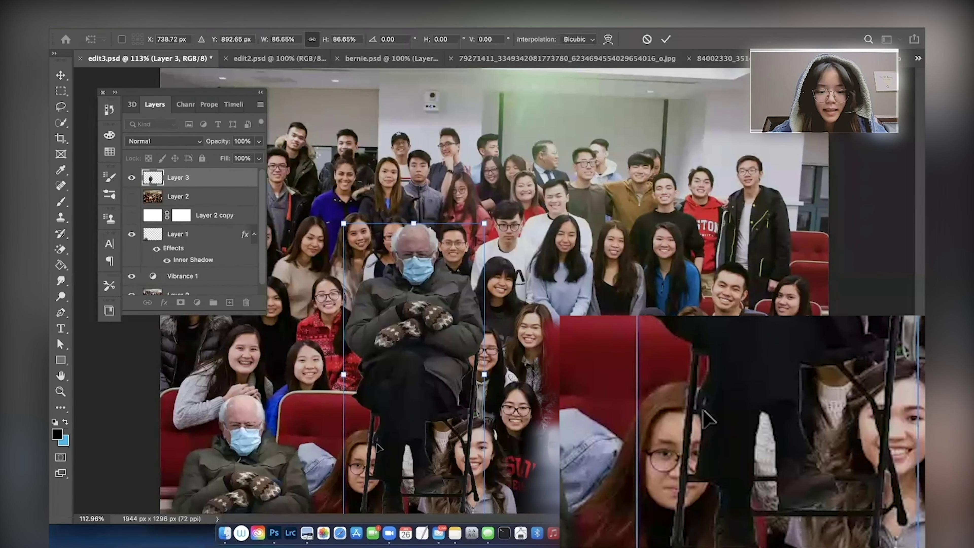
# Switch to the EsMMdi7XcAcinca.jpg document and rasterize the layer style of the cut-out figure on Layer 2
pyautogui.click(918, 58)
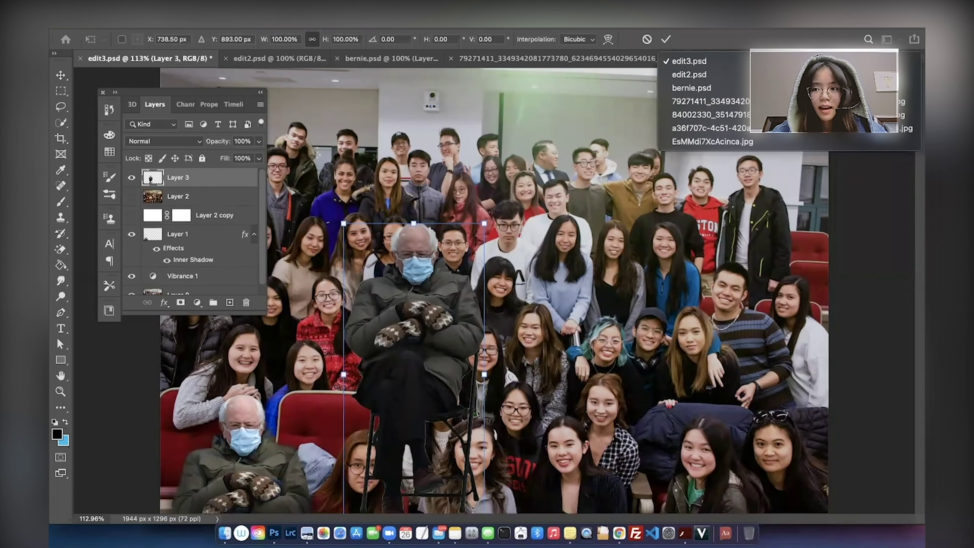
pyautogui.click(824, 142)
pyautogui.rightClick(210, 187)
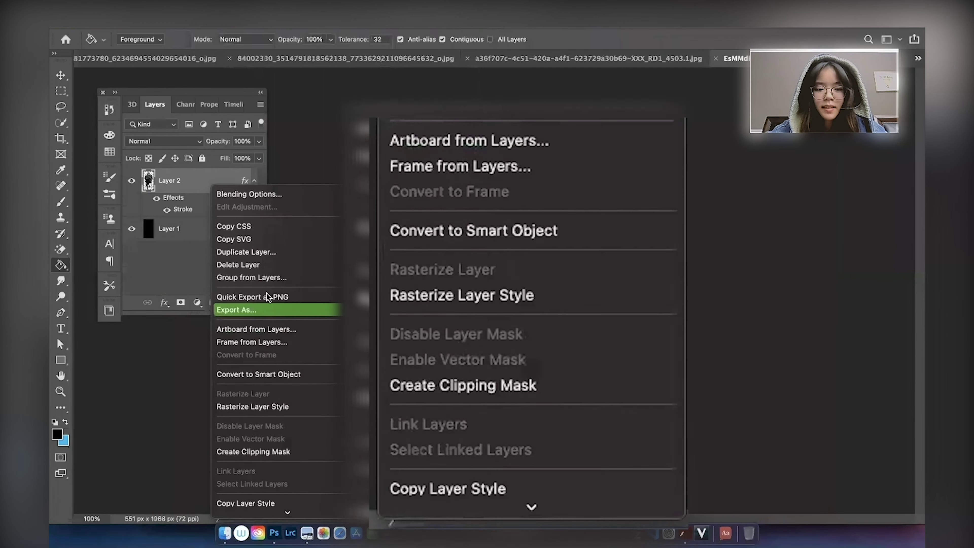
pyautogui.click(268, 406)
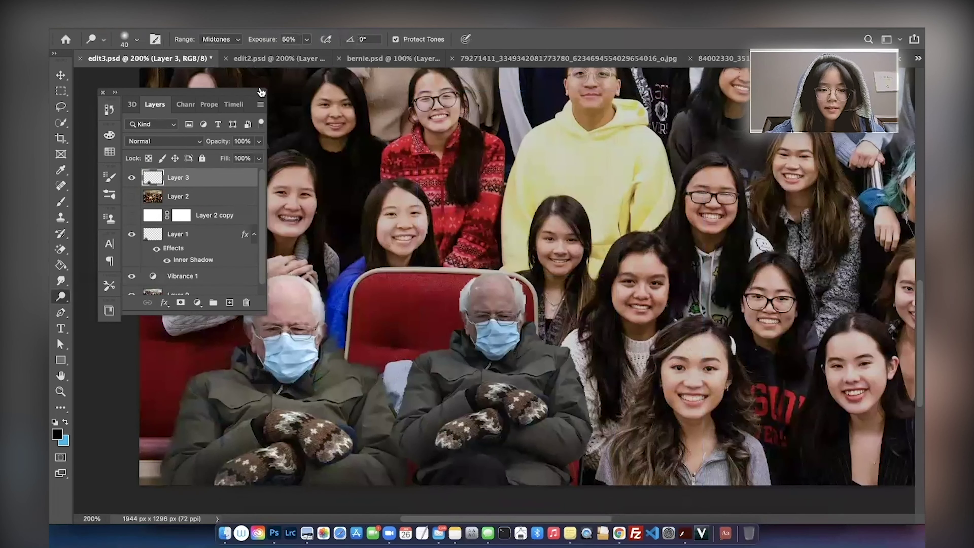
# Try to reposition the Layer 3 figure in edit3.psd with Free Transform, toward the first seated figure
pyautogui.click(260, 92)
pyautogui.click(180, 93)
pyautogui.hotkey('ctrl', 't')
pyautogui.moveTo(507, 366); pyautogui.dragTo(375, 443)
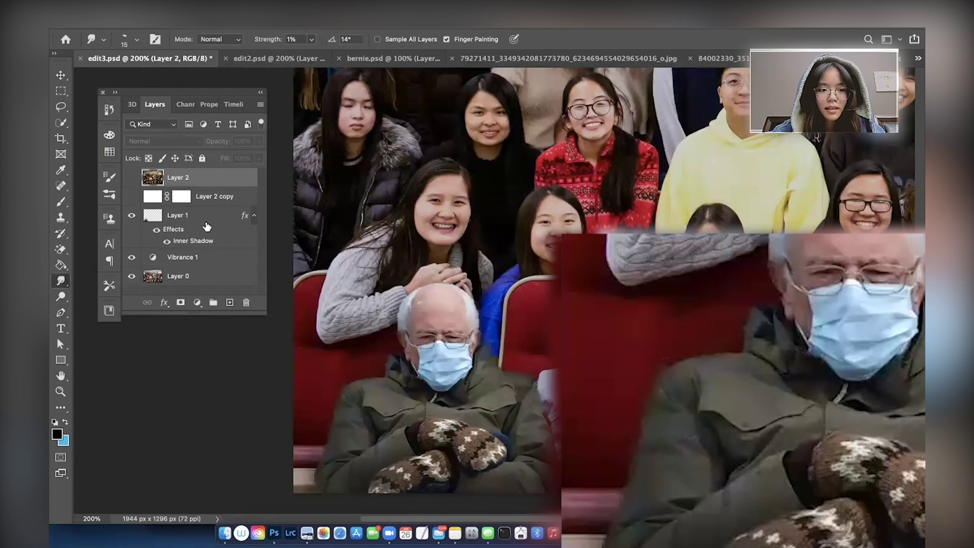
# Paste a second copy of the figure above Layer 1 and set the Smudge brush to 20 px for Layer 1
pyautogui.click(191, 215)
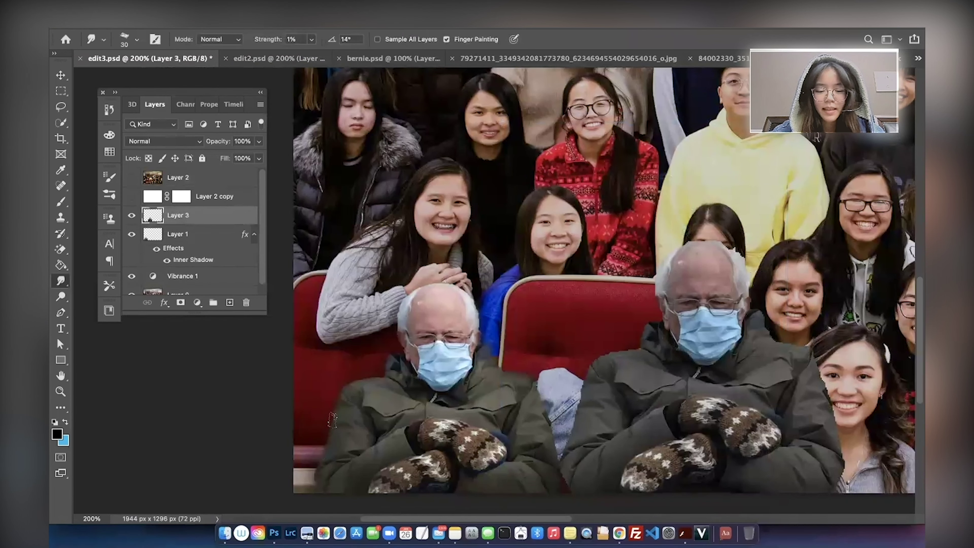
pyautogui.press('[')
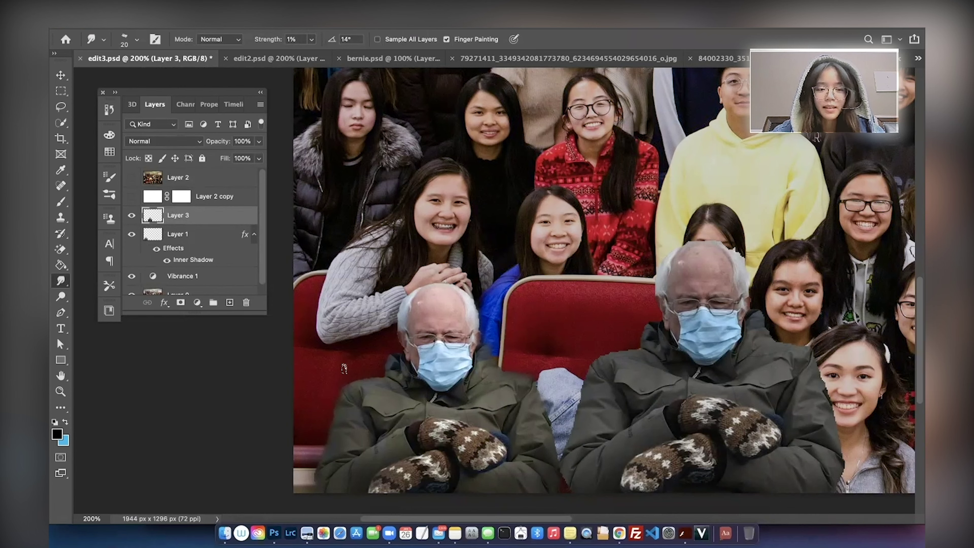
pyautogui.click(193, 237)
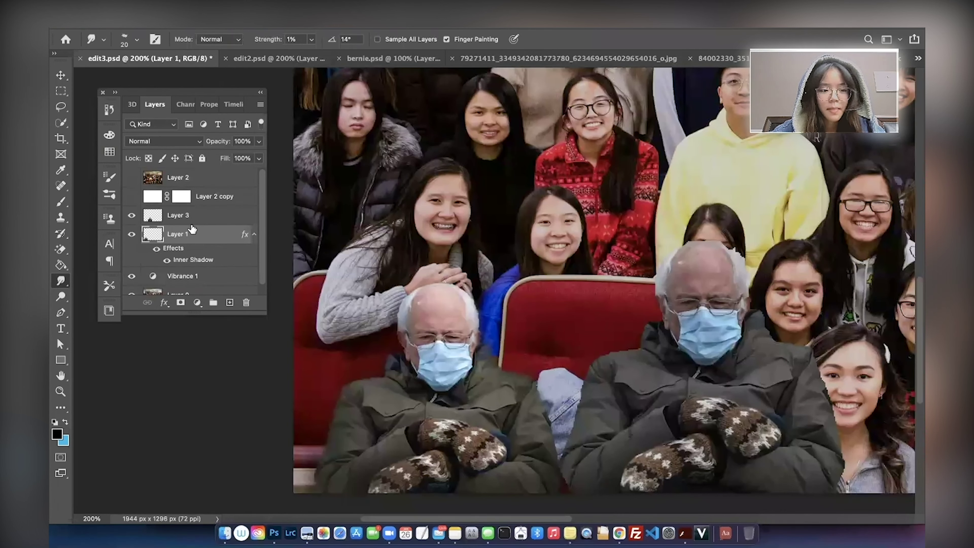
# Try a Blur tool stroke along the edge of the second figure's head and undo it
pyautogui.click(61, 294)
pyautogui.click(61, 282)
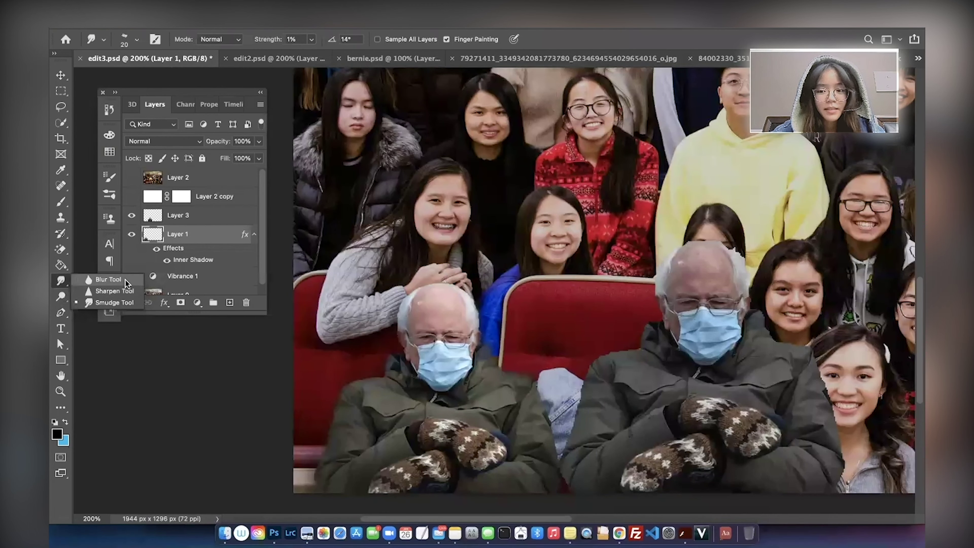
pyautogui.click(109, 280)
pyautogui.moveTo(686, 269)
pyautogui.mouseDown()
pyautogui.moveTo(669, 299)
pyautogui.moveTo(662, 269)
pyautogui.mouseUp()
pyautogui.press('super+z')
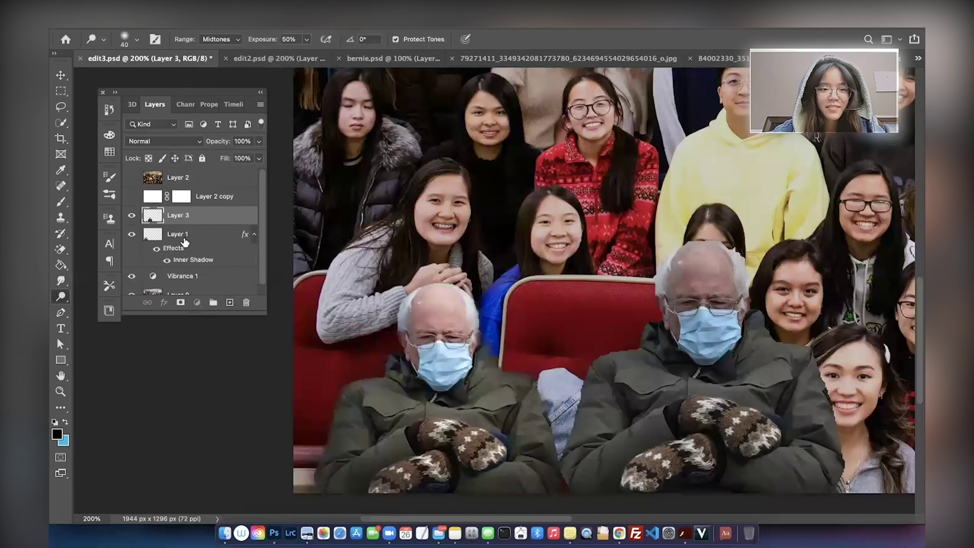
# Try the automatic Camera Raw Filter adjustments on the figure in Layer 1 and cancel the filter
pyautogui.click(185, 241)
pyautogui.click(333, 2)
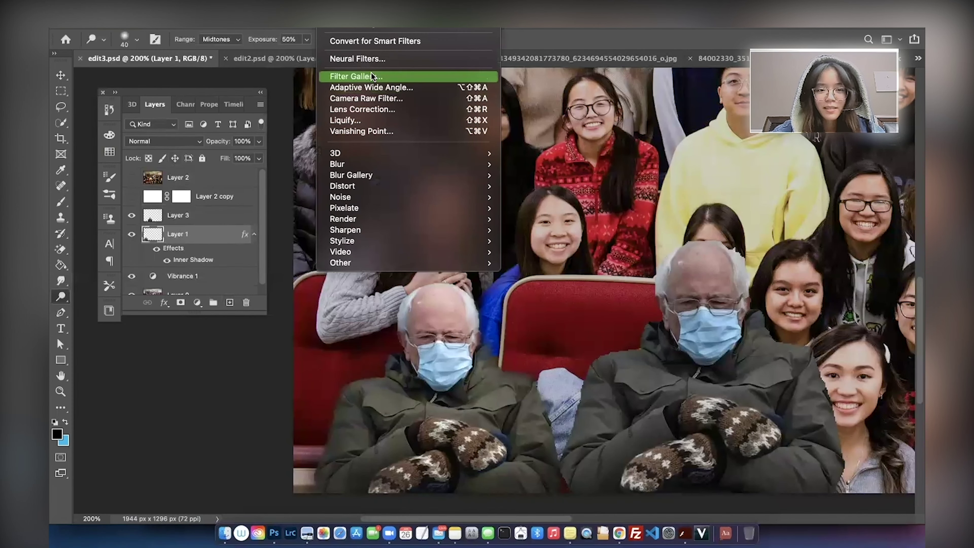
pyautogui.click(397, 99)
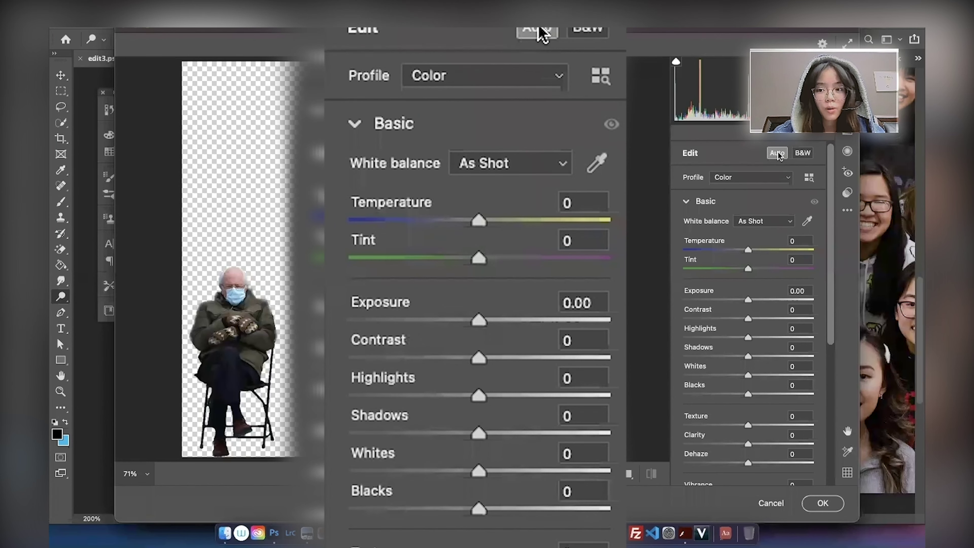
pyautogui.click(776, 153)
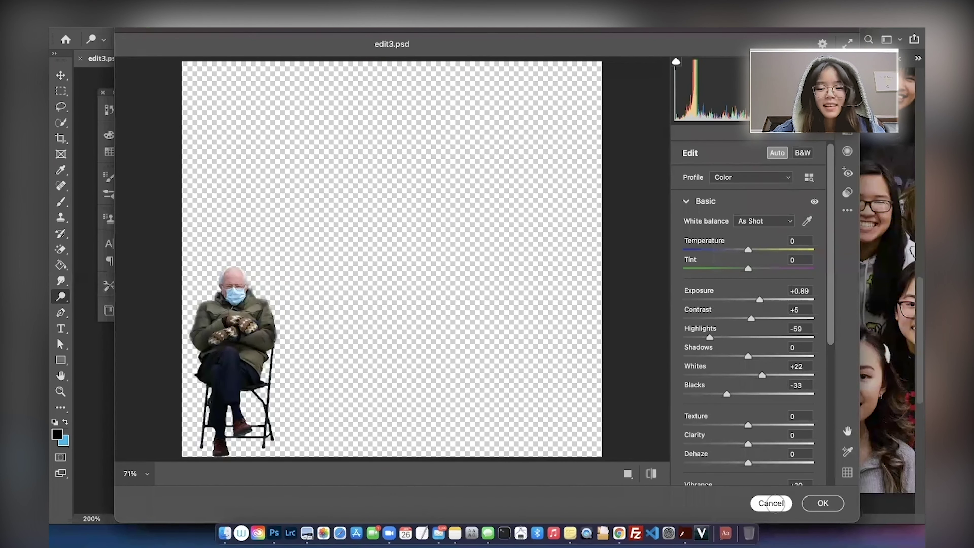
pyautogui.click(770, 501)
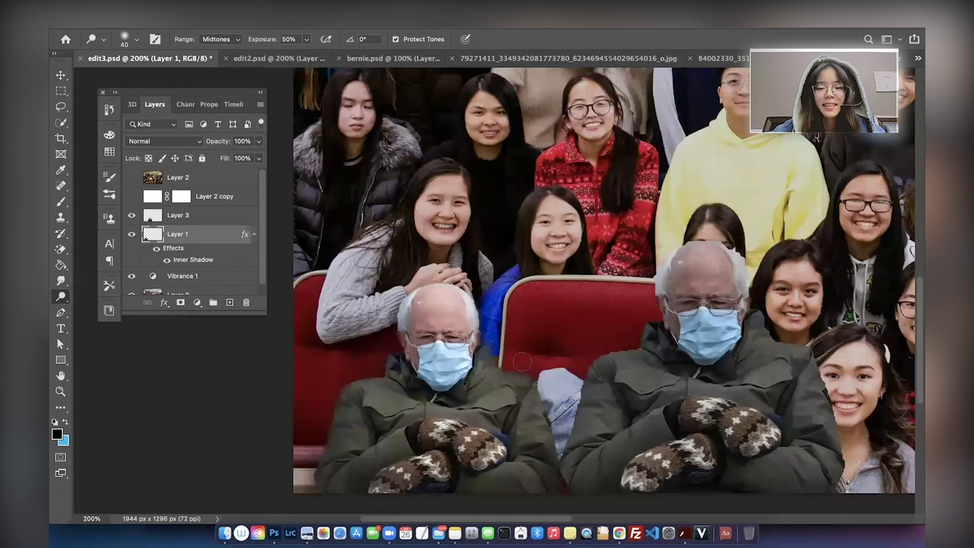
# Compare the whole group photo with and without the Vibrance 1 adjustment layer, leaving it visible
pyautogui.press('super+minus')
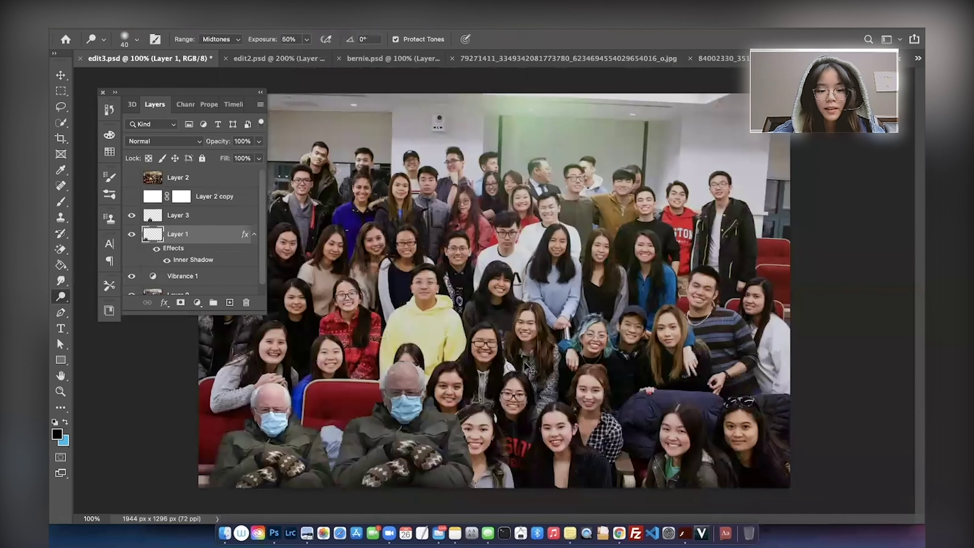
pyautogui.press('super+minus')
pyautogui.scroll(-1, 136, 273)
pyautogui.click(132, 266)
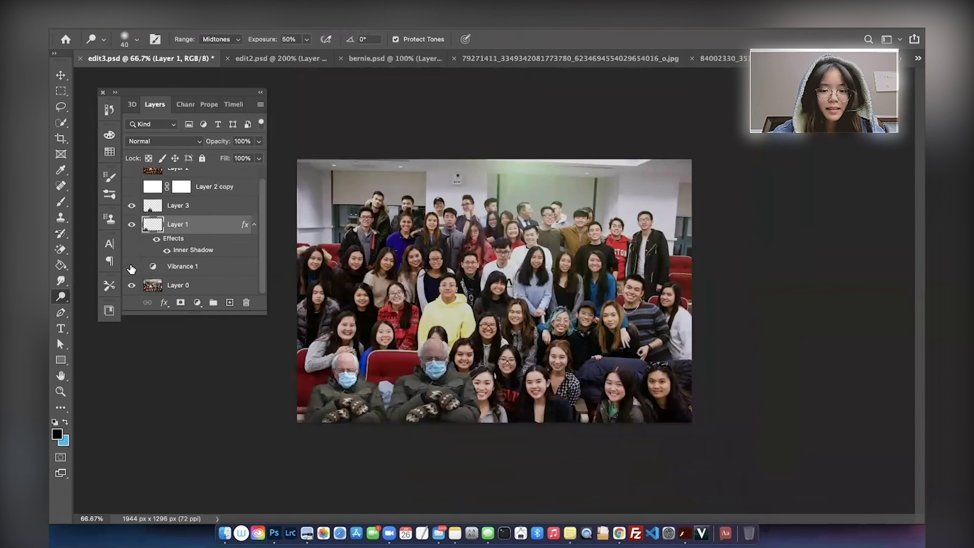
pyautogui.click(131, 266)
pyautogui.click(132, 267)
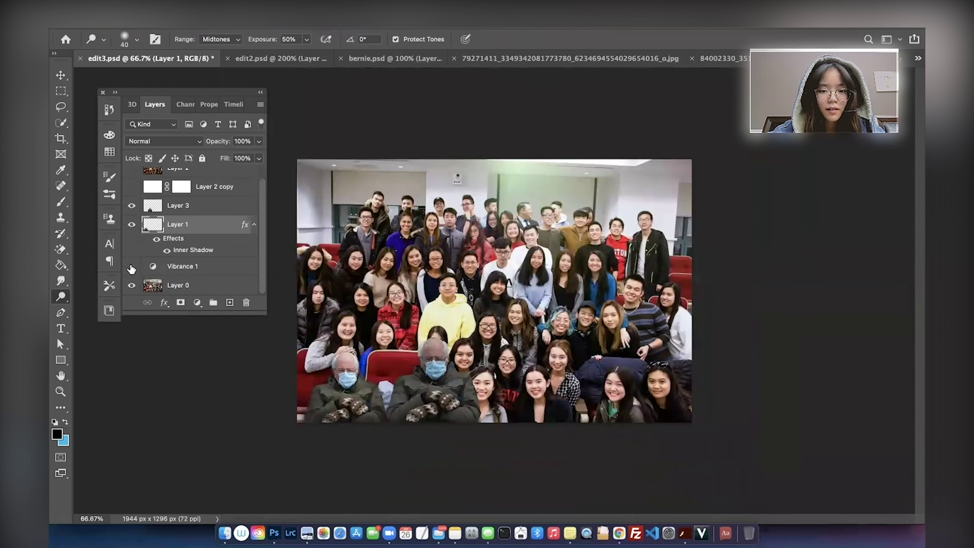
pyautogui.click(132, 266)
pyautogui.click(132, 267)
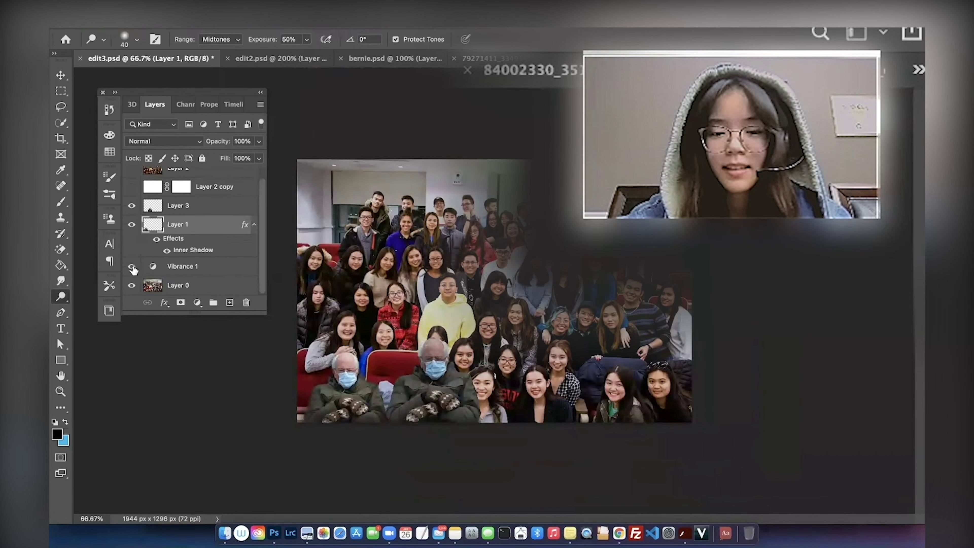
# Switch to the EsMMdi7XcAcinca.jpg document and delete its surplus layer, keeping Layer 2 and the black Layer 1
pyautogui.moveTo(245, 207); pyautogui.dragTo(246, 303)
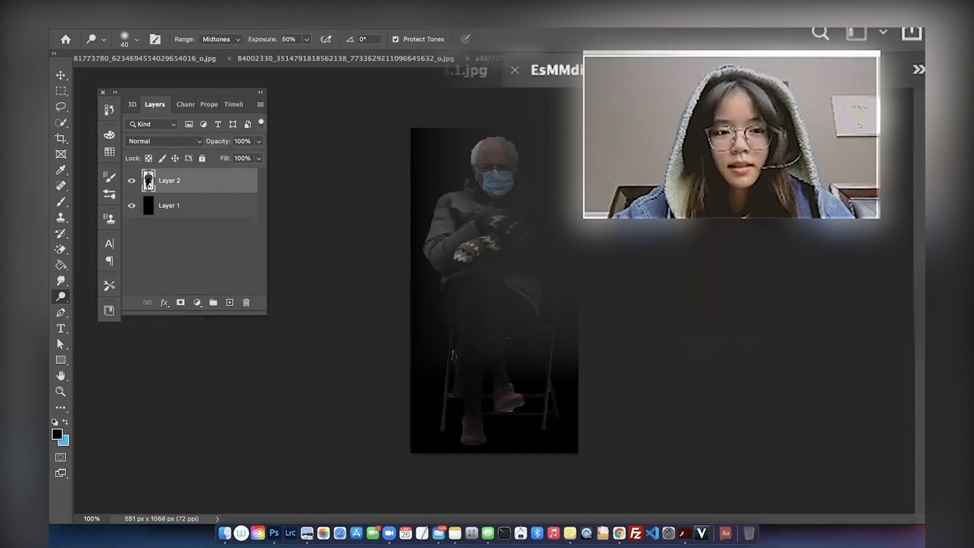